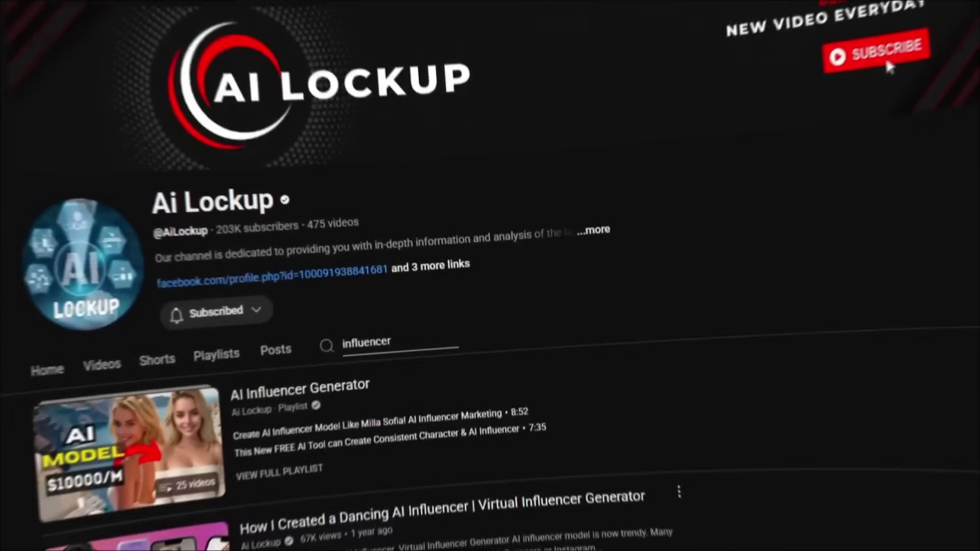
Step: Scroll further down the channel's influencer results to reach the AI influencer tutorials
scroll(179, 245, down, 10)
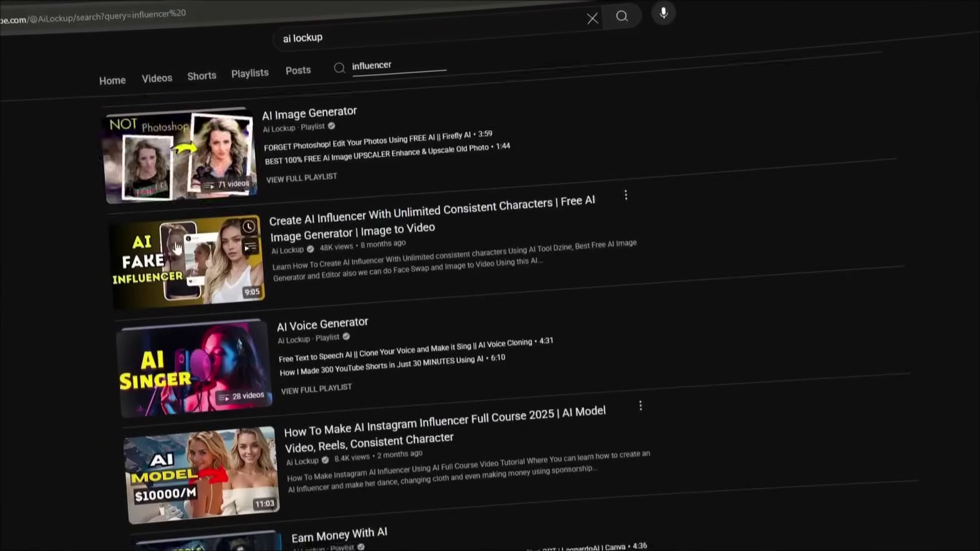
scroll(176, 247, down, 10)
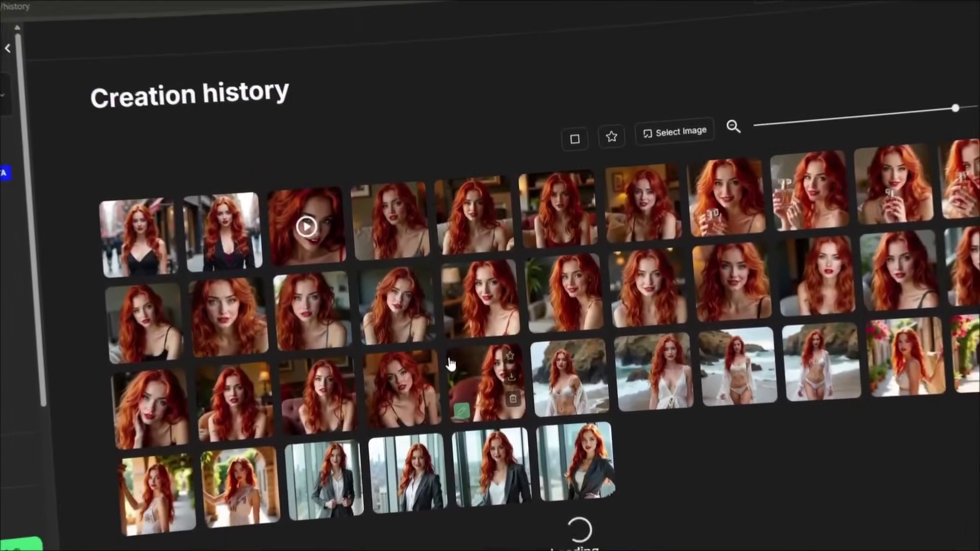
scroll(449, 364, down, 3)
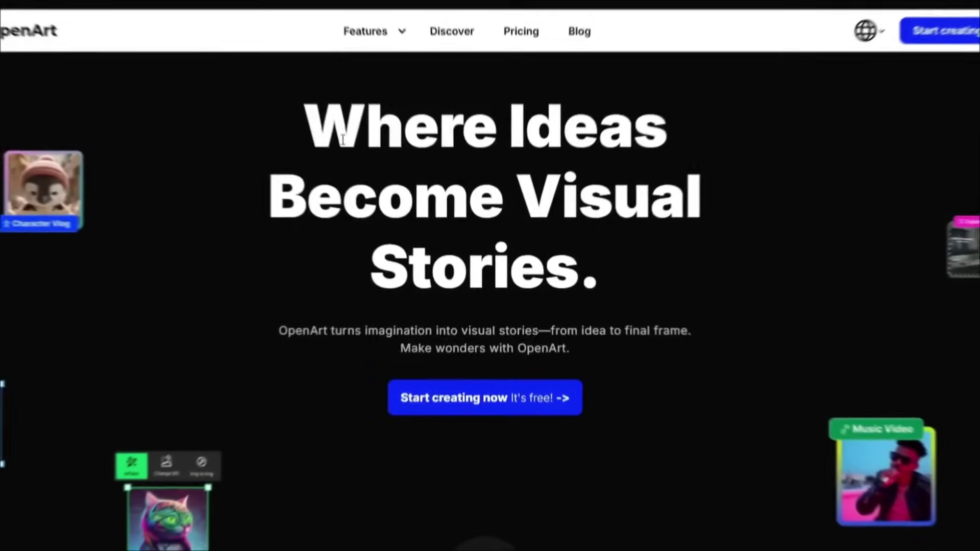
scroll(316, 179, down, 5)
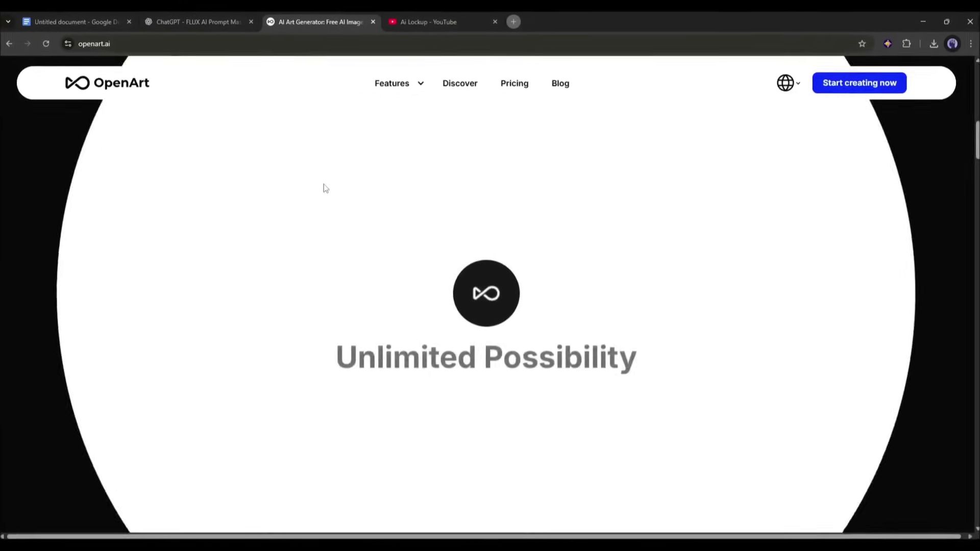
scroll(324, 185, down, 7)
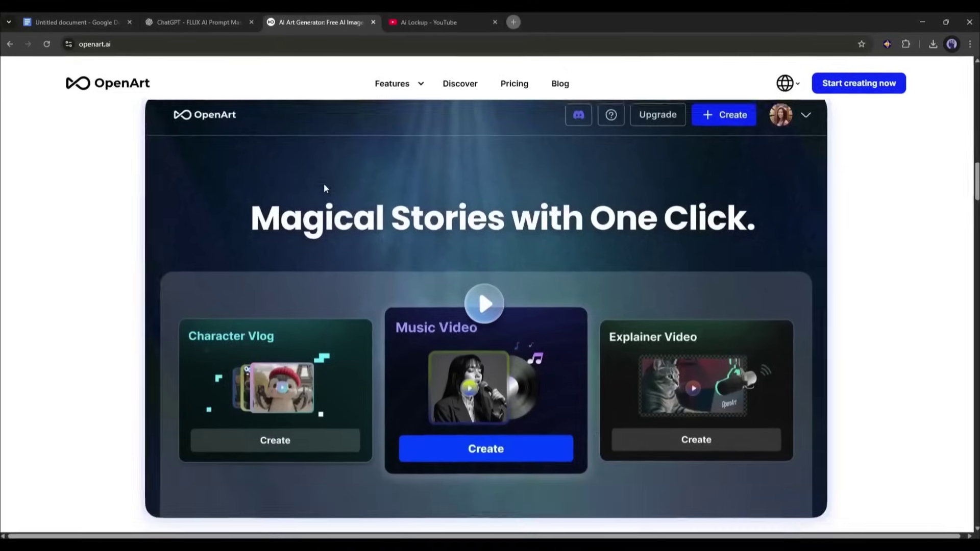
scroll(322, 184, down, 10)
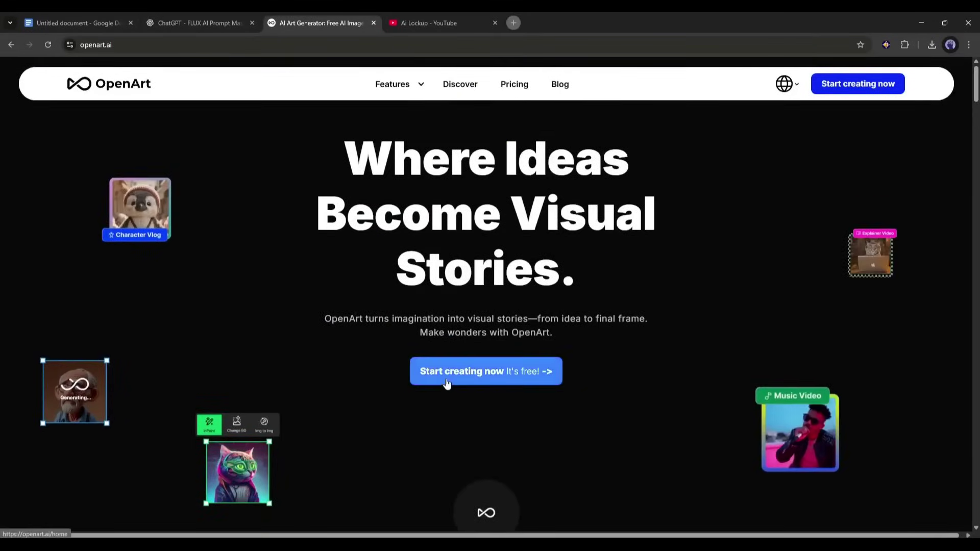
Step: Open the OpenArt creation dashboard, sign in, and collapse the side navigation
click(447, 383)
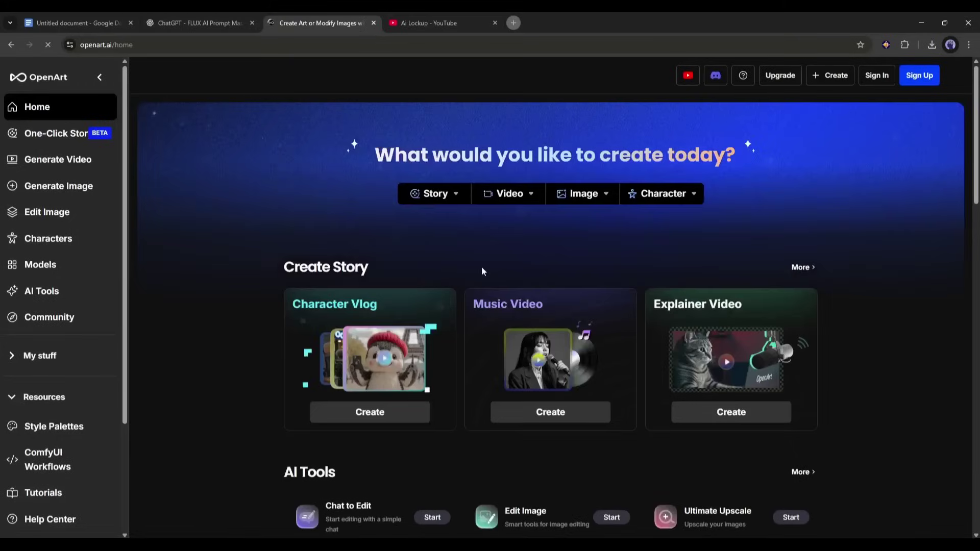
click(879, 77)
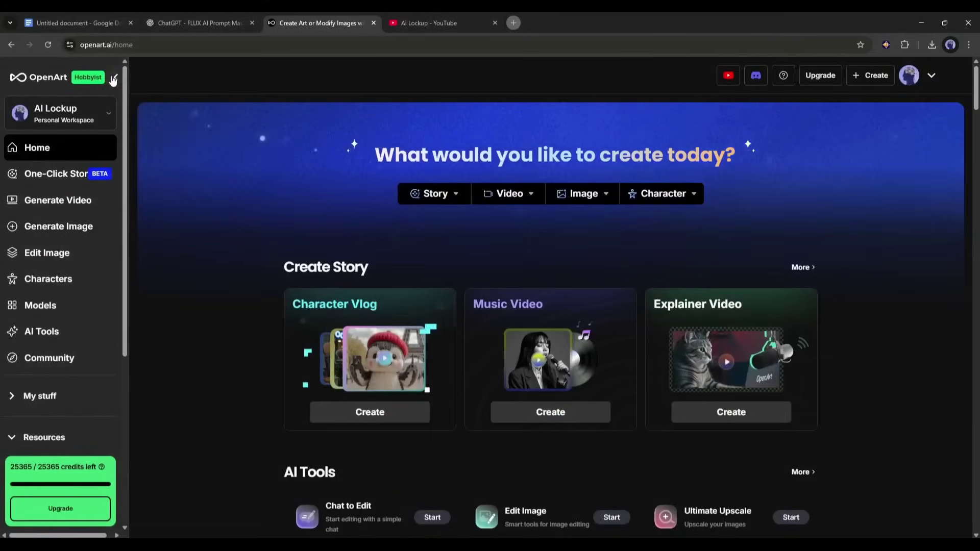
click(113, 79)
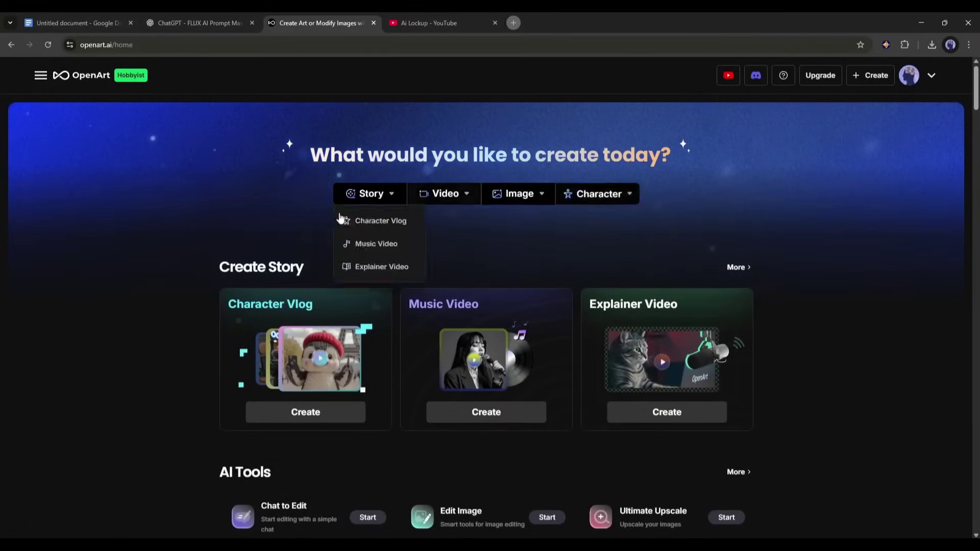
Step: Scroll through the dashboard's tools and models, then back up slightly
scroll(336, 271, down, 2)
scroll(663, 256, down, 2)
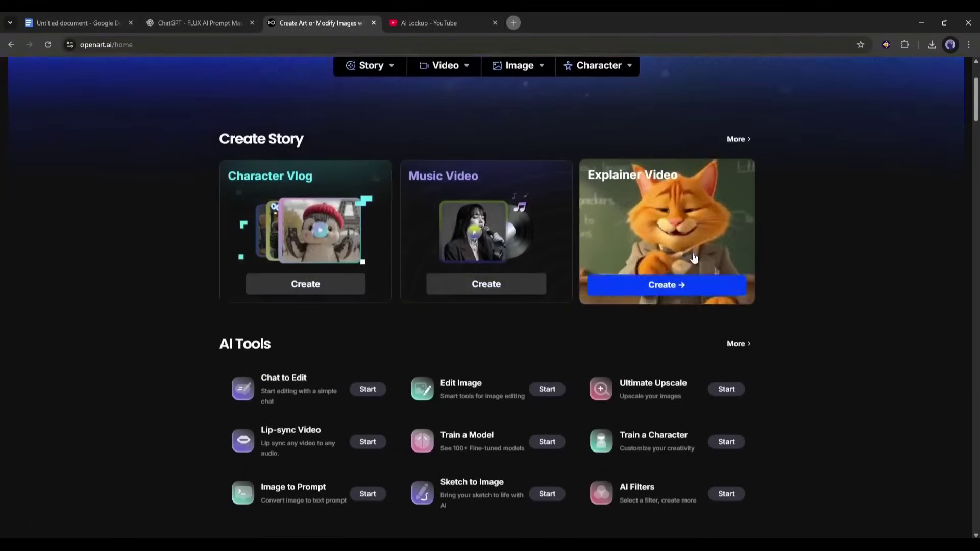
scroll(290, 218, down, 5)
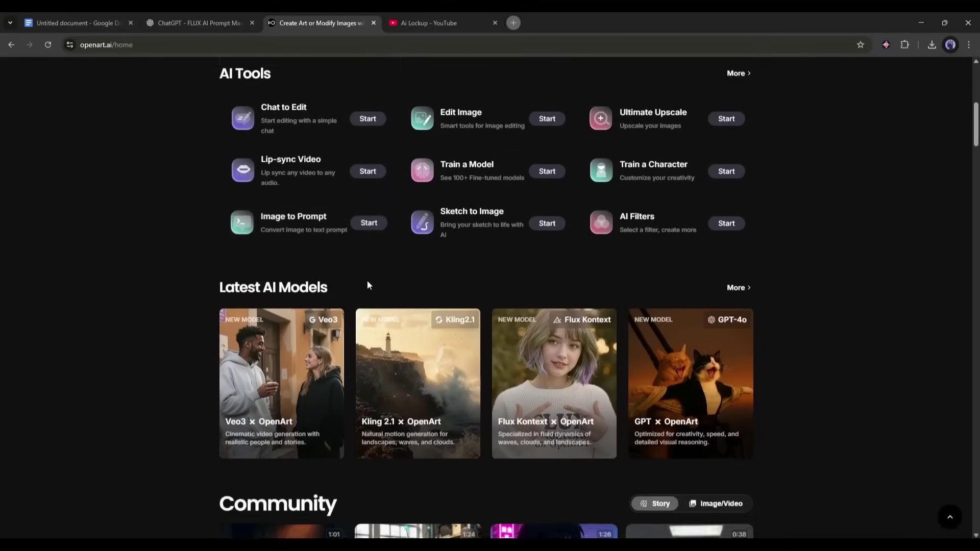
scroll(667, 375, down, 9)
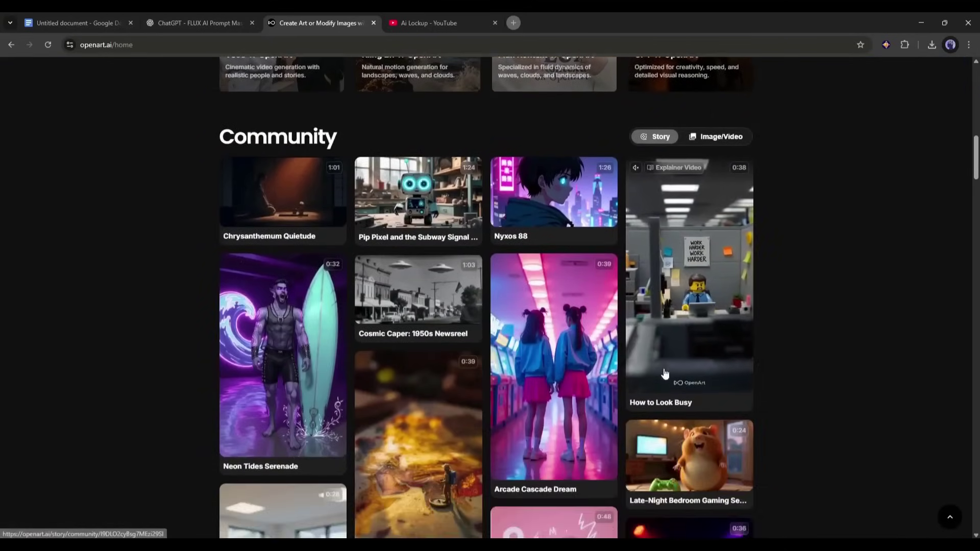
scroll(672, 379, up, 13)
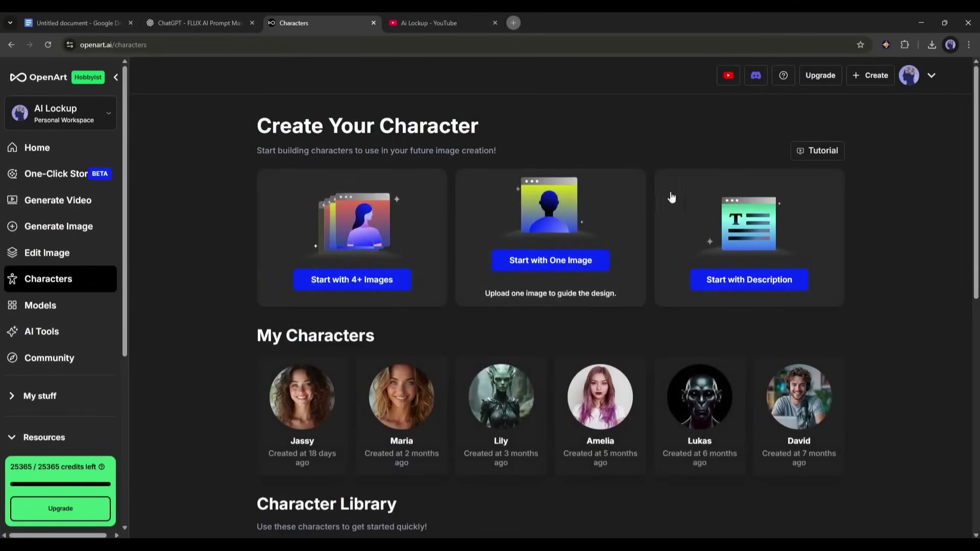
Step: Scroll through My Characters, Character Library and Quick Template, then back to the three creation options
scroll(761, 209, down, 2)
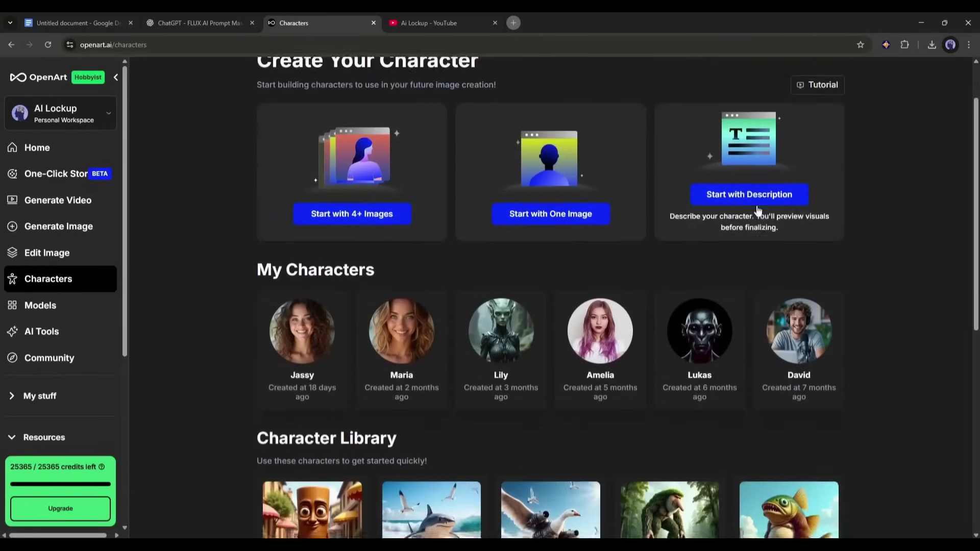
mouse_move(408, 309)
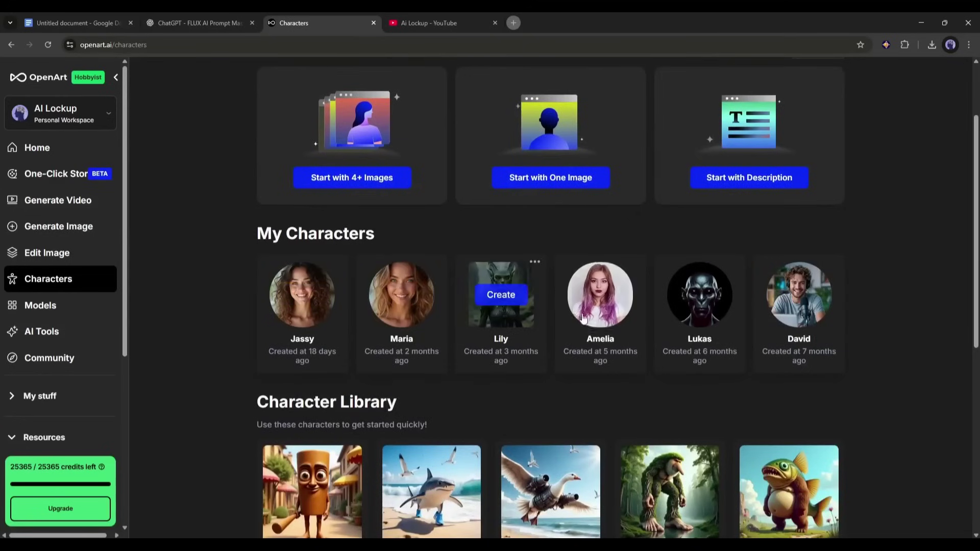
scroll(250, 322, down, 1)
scroll(245, 312, down, 6)
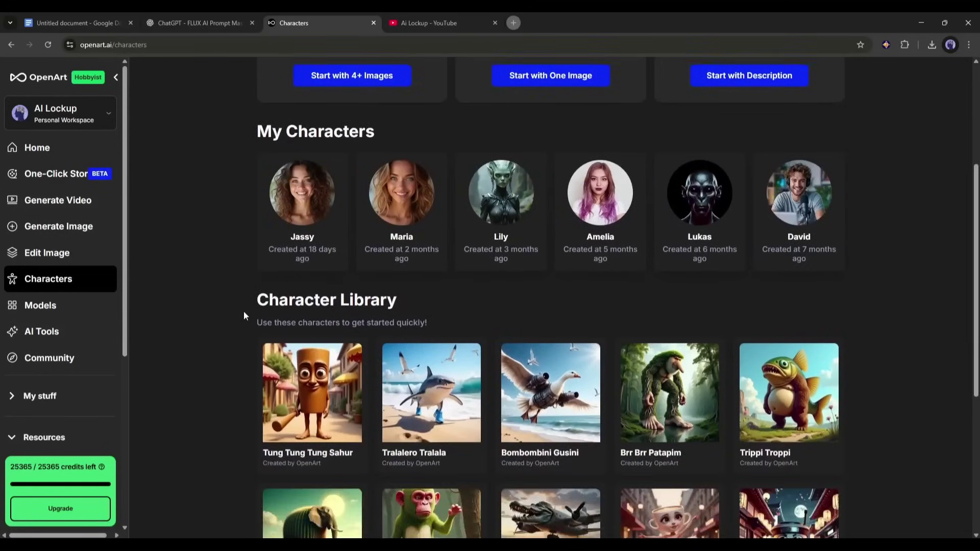
mouse_move(632, 468)
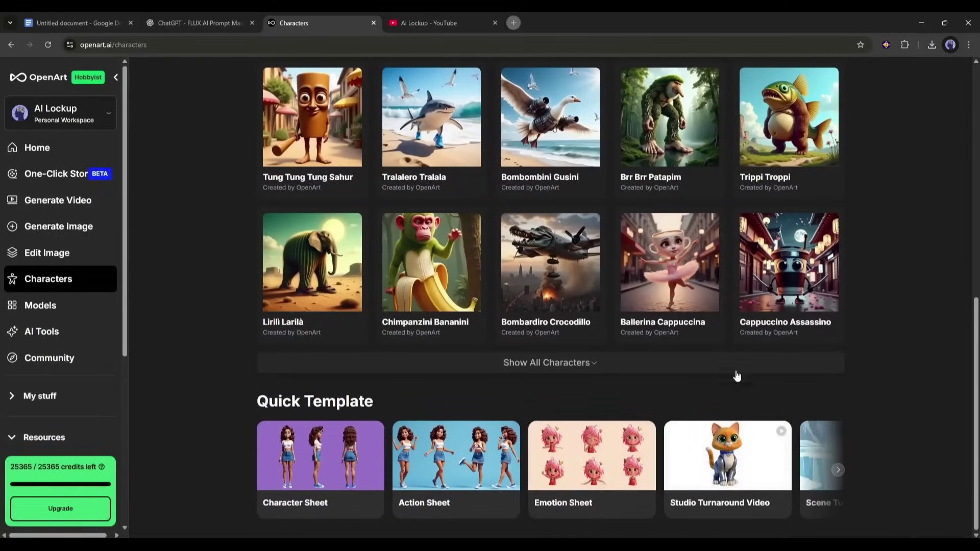
scroll(745, 408, up, 7)
scroll(748, 438, up, 3)
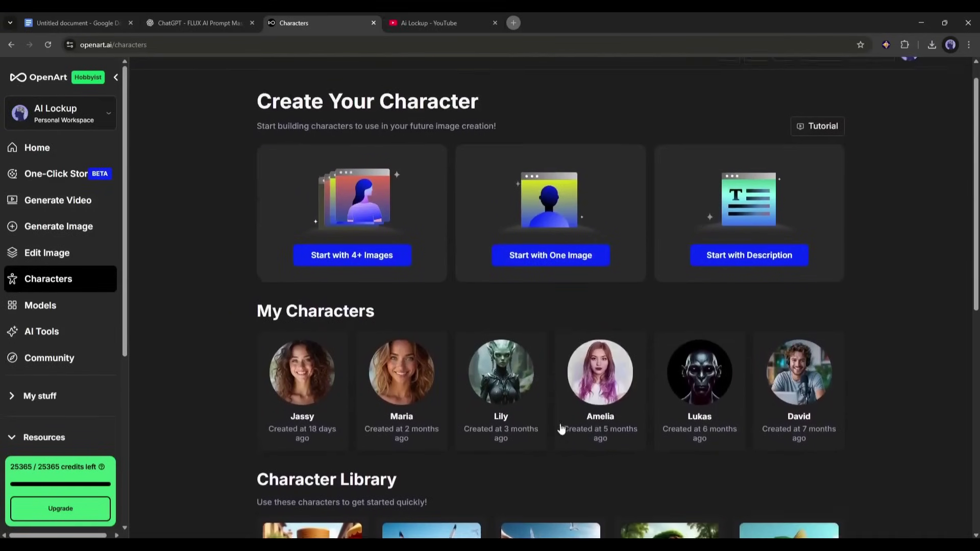
mouse_move(352, 209)
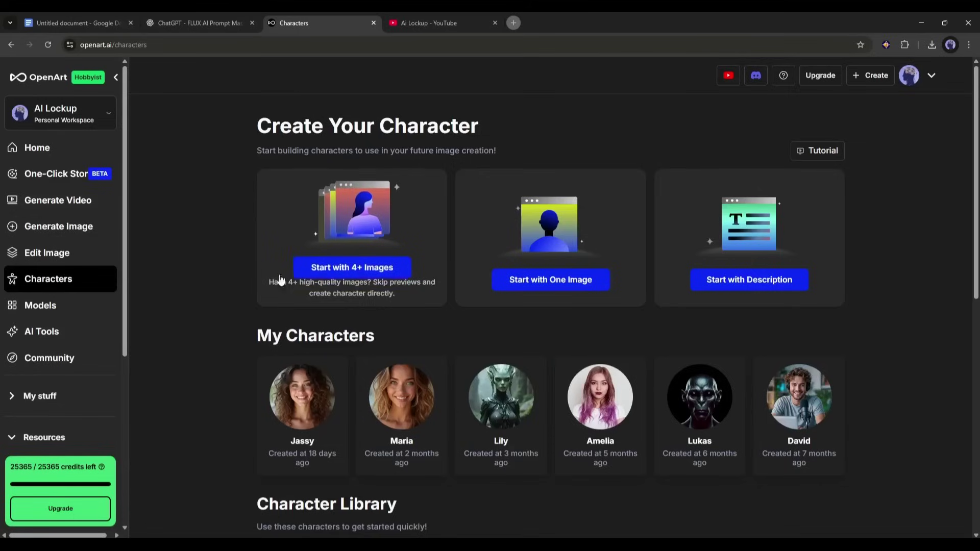
mouse_move(563, 243)
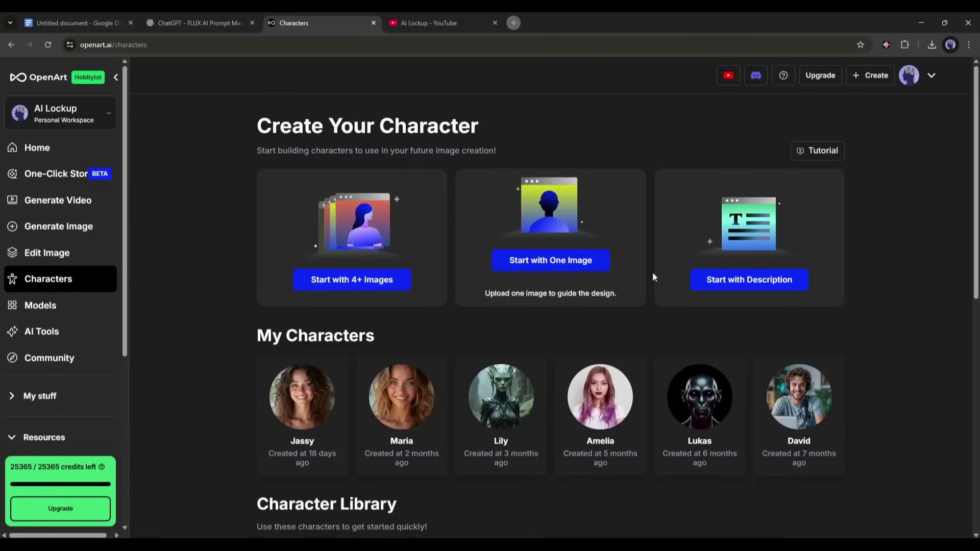
Step: Create a Minimalist-style character from a text description, regenerating its previews once
mouse_move(681, 212)
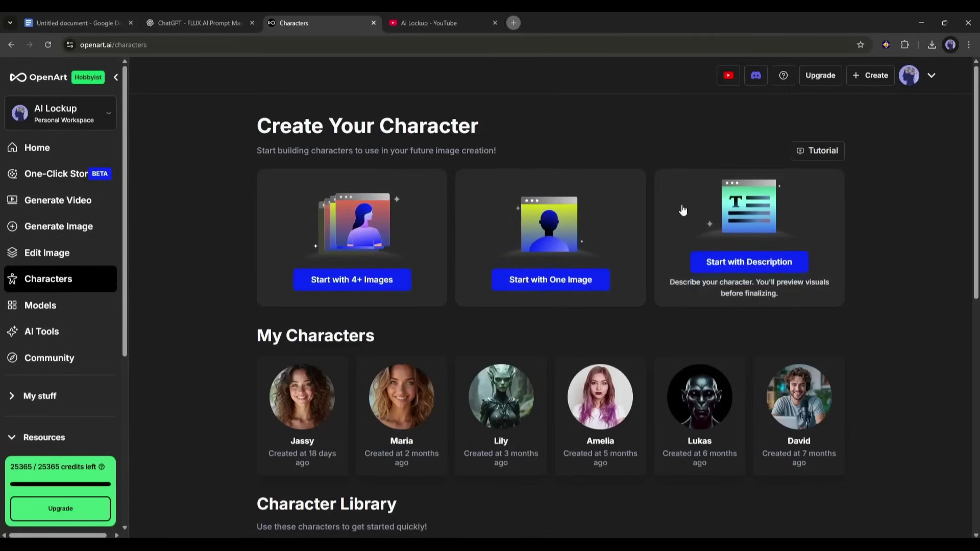
click(774, 245)
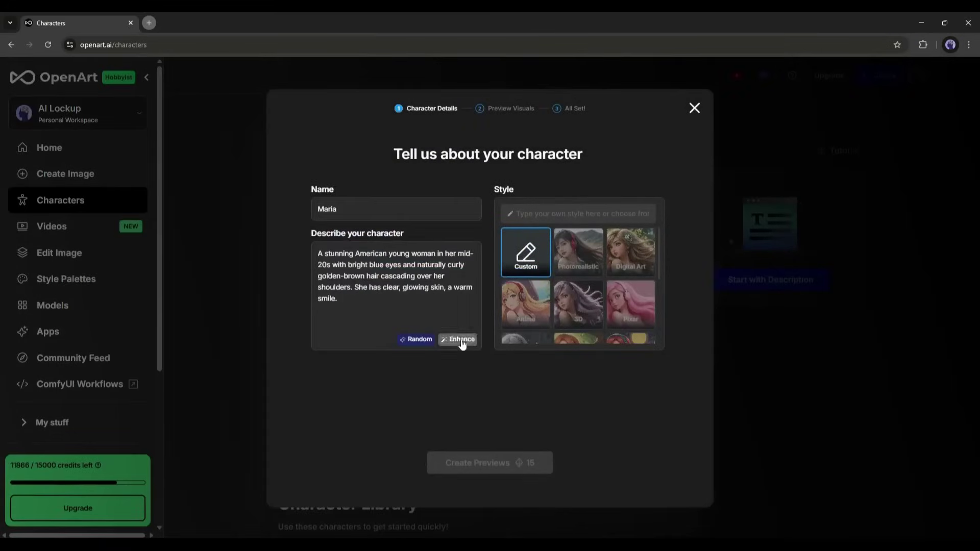
click(457, 339)
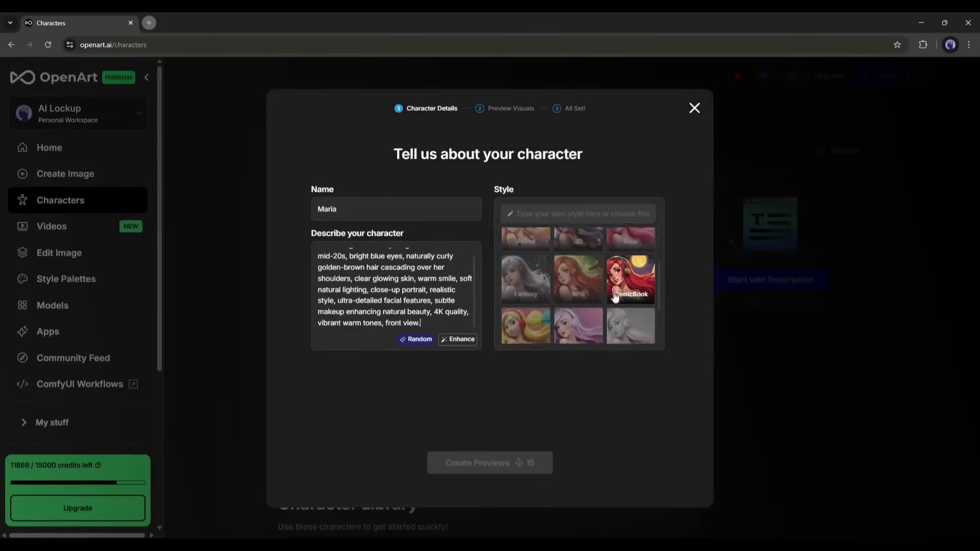
click(615, 297)
click(489, 462)
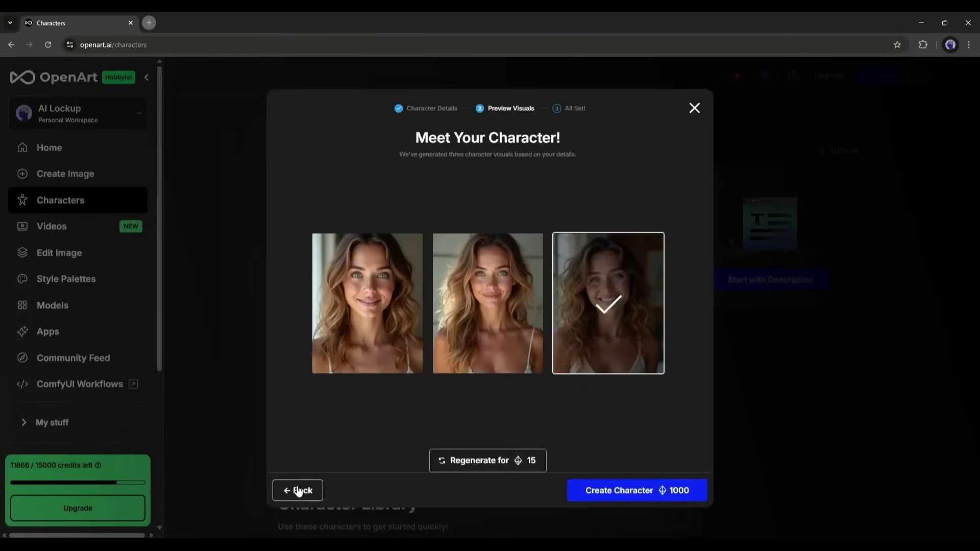
click(488, 461)
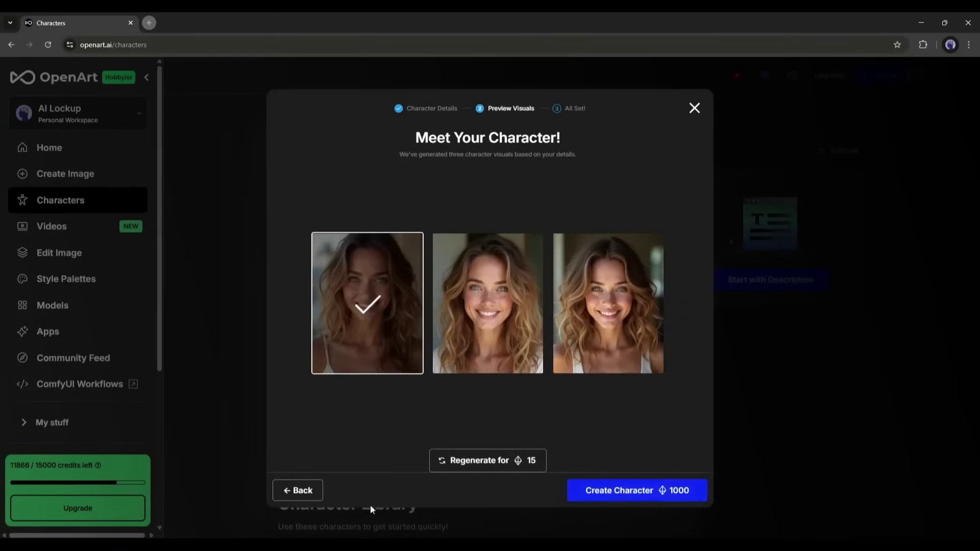
click(637, 491)
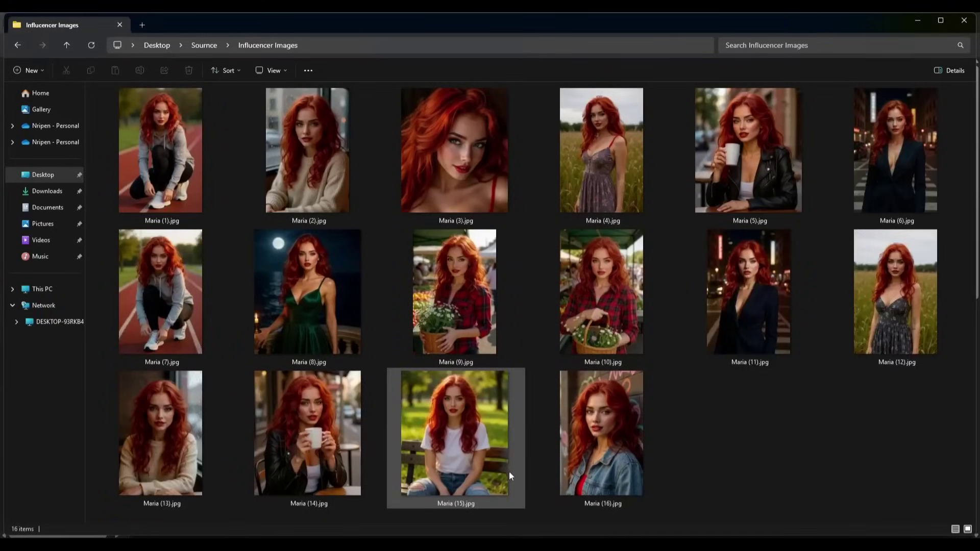
Step: Upload all 16 prepared photos under 'four or more images' and create the character
click(513, 510)
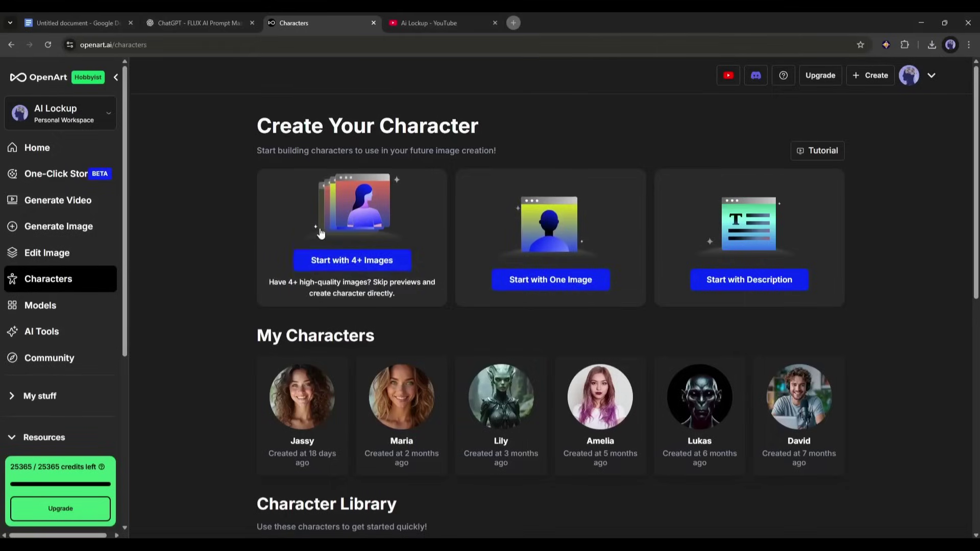
click(329, 262)
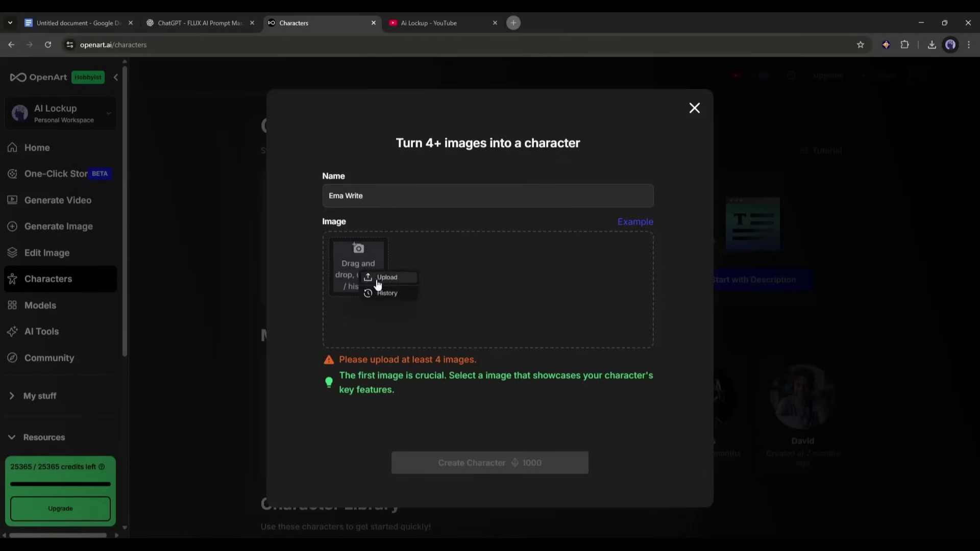
click(381, 278)
key(ctrl+a)
key(Return)
scroll(561, 327, down, 2)
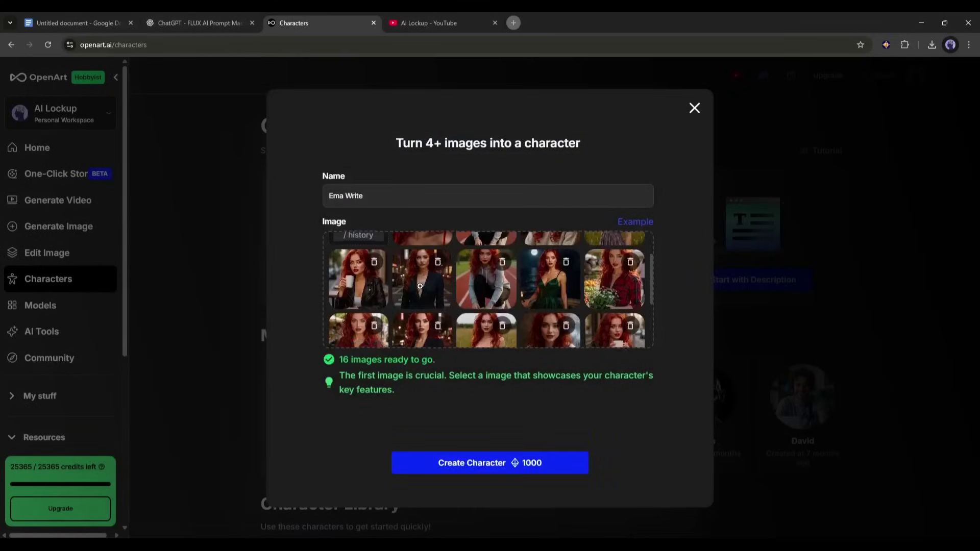
scroll(495, 263, up, 3)
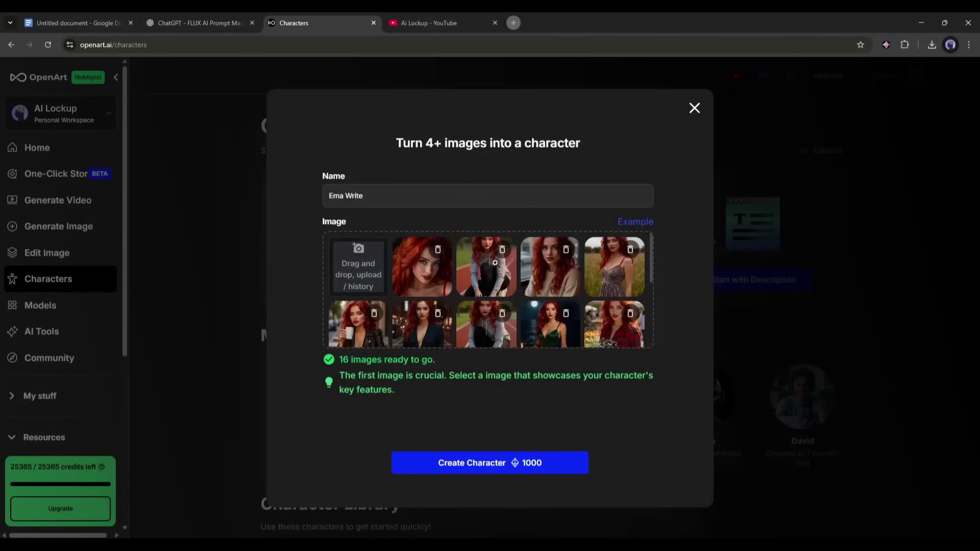
click(482, 463)
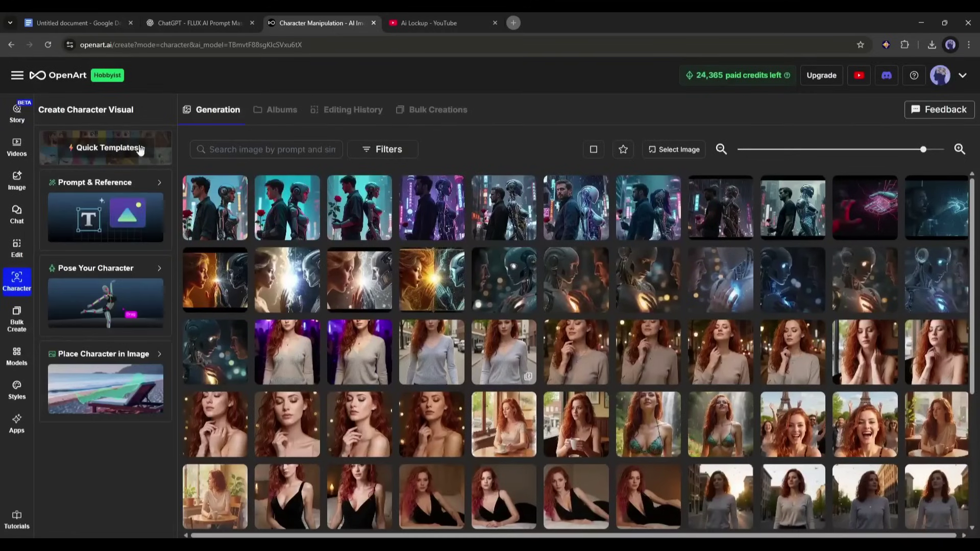
Step: Preview the Quick Template, Prompt & Reference, Pose and Place Character cards, then open Prompt & Reference
click(101, 153)
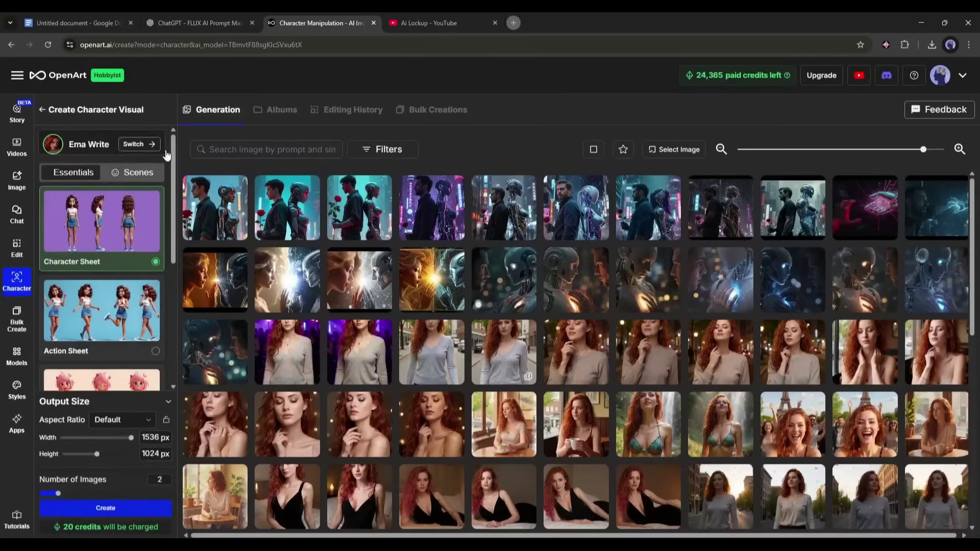
click(43, 110)
click(119, 184)
click(43, 111)
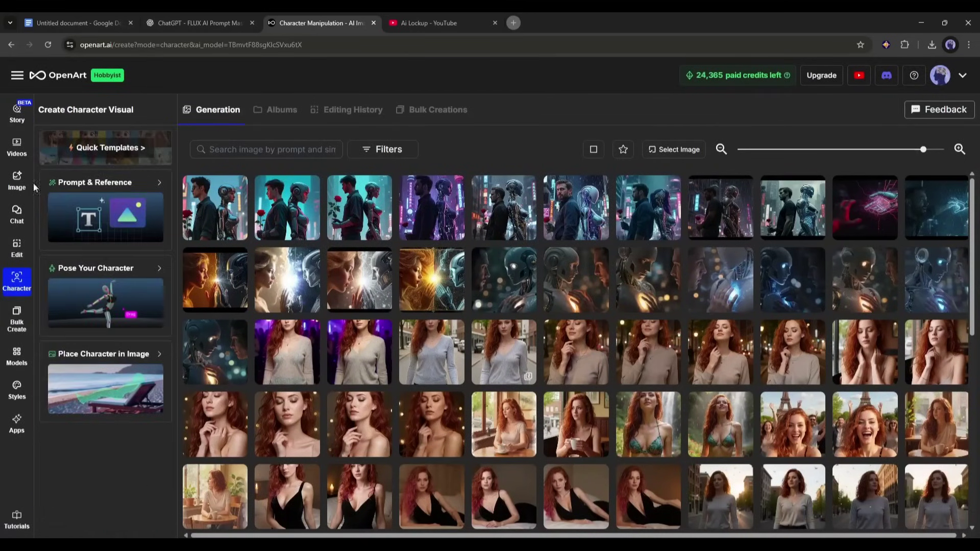
click(113, 297)
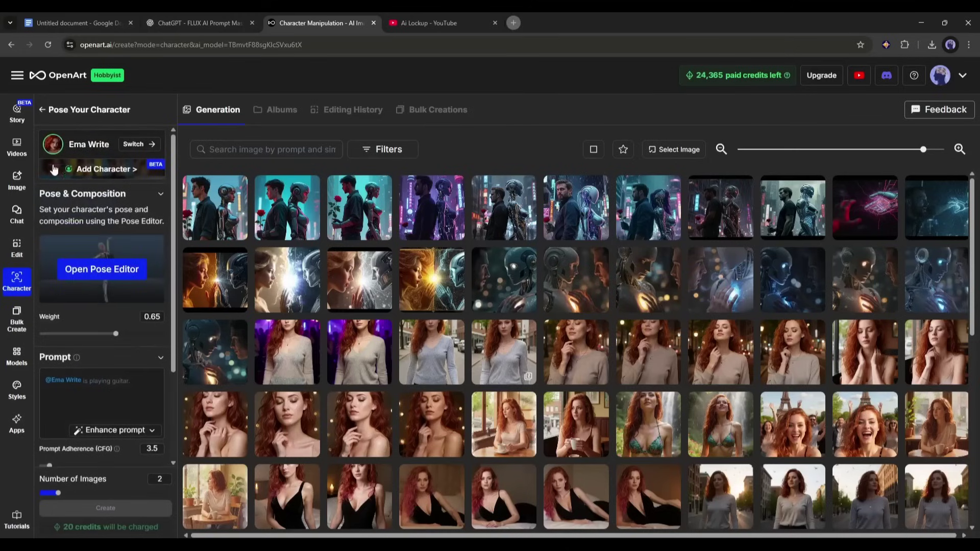
click(51, 111)
click(113, 377)
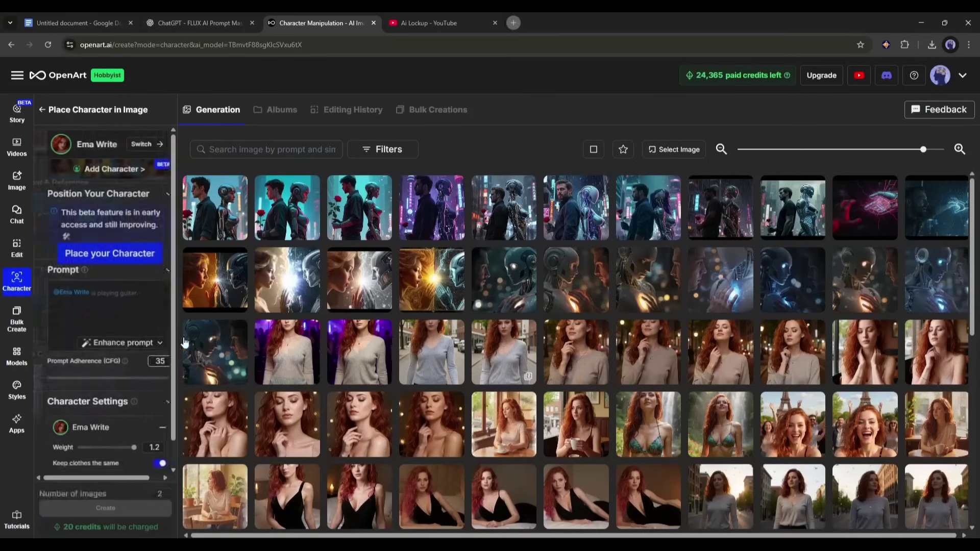
click(43, 110)
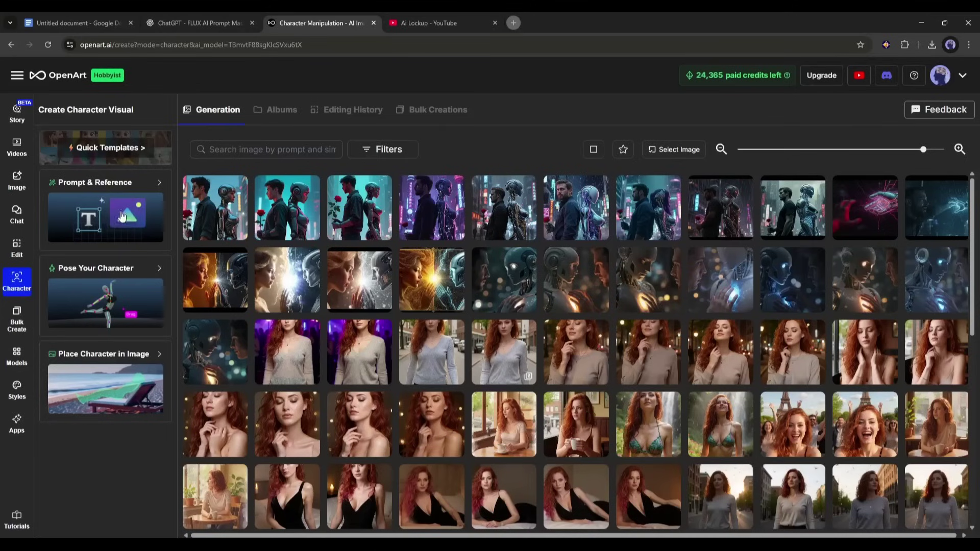
click(108, 218)
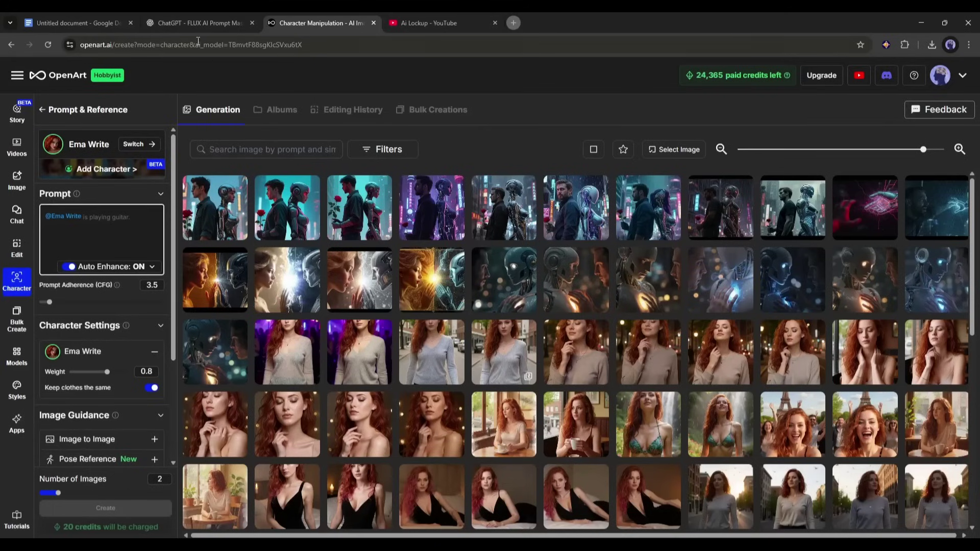
text(in a tailored charcoal gray blazer and crisp white blouse, standing confidently in a modern glass office building. Floor-to-ceiling windows reveal a city skyline behind her. She poses with one hand on her hip, looking directly at the camera with a professional smile. Natural daylight floods the space, creating soft shadows. Shot with 85mm lens, f/2.8, shallow depth of field, corporate photography style.)
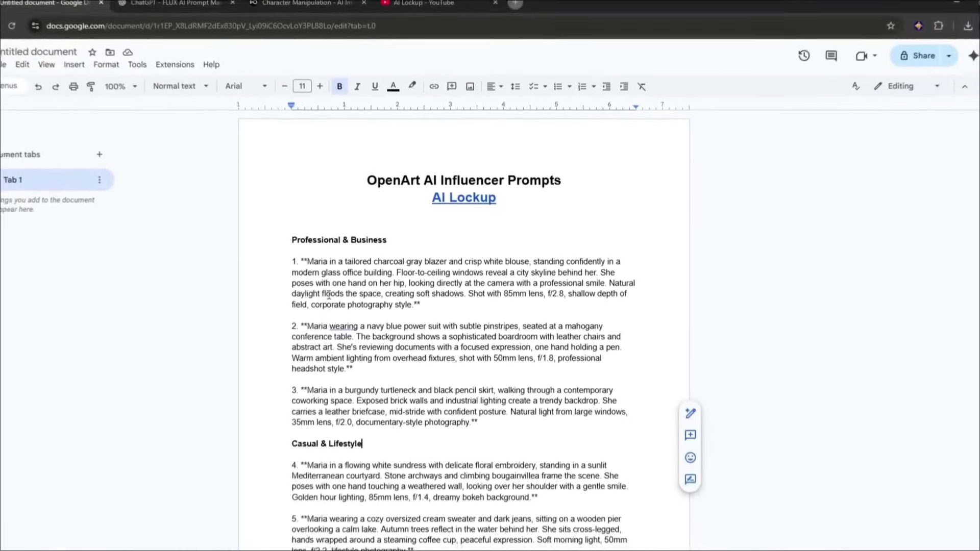
drag(338, 263, 418, 305)
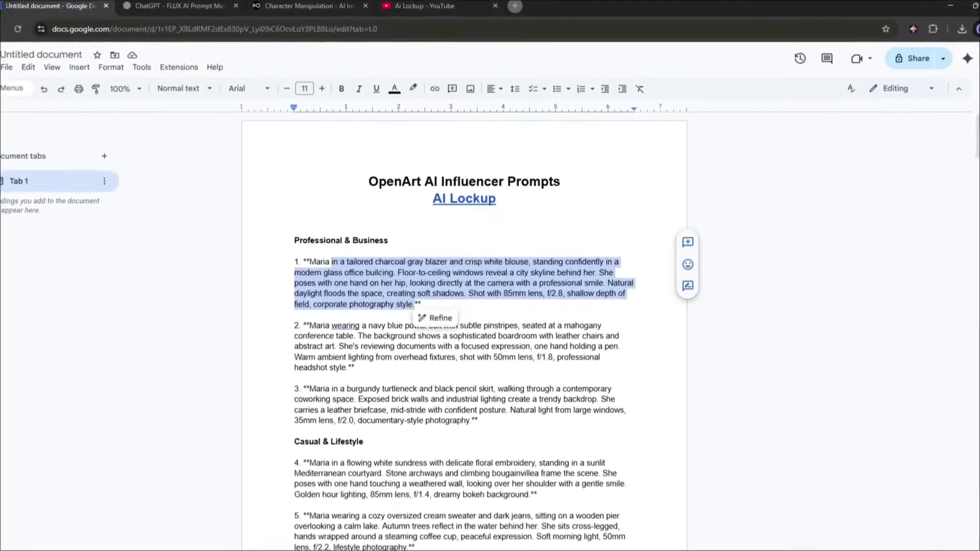
right_click(388, 301)
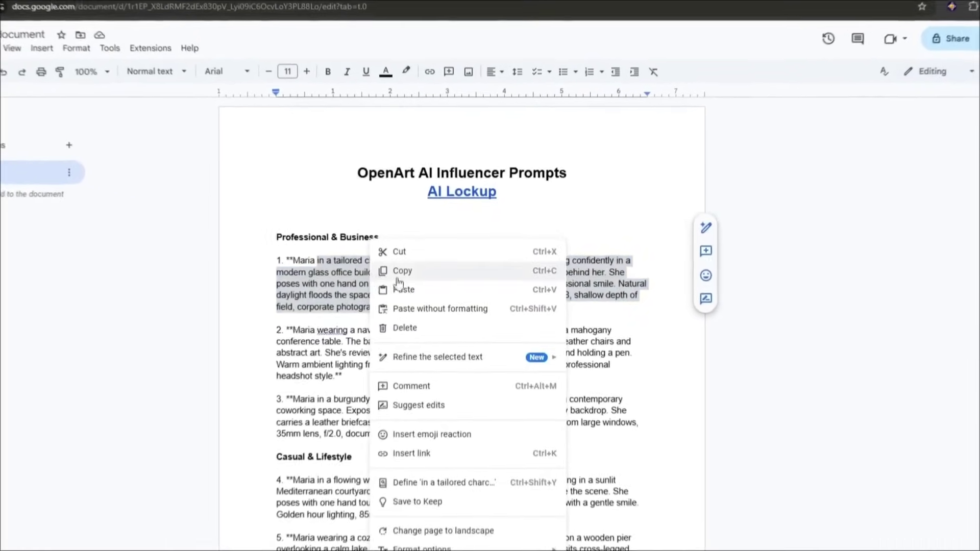
click(398, 272)
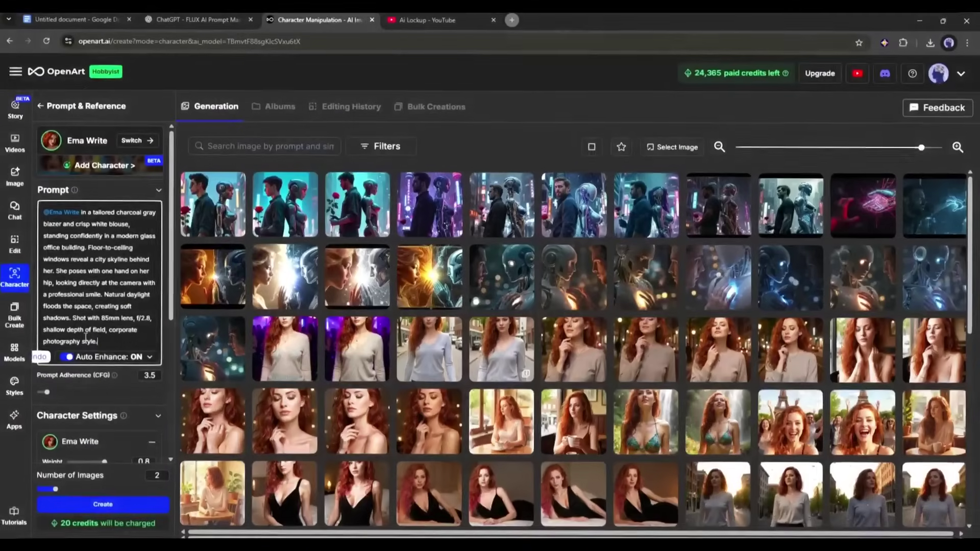
Step: Expand the pose, composition and sketch reference sections of the generator
scroll(88, 372, down, 5)
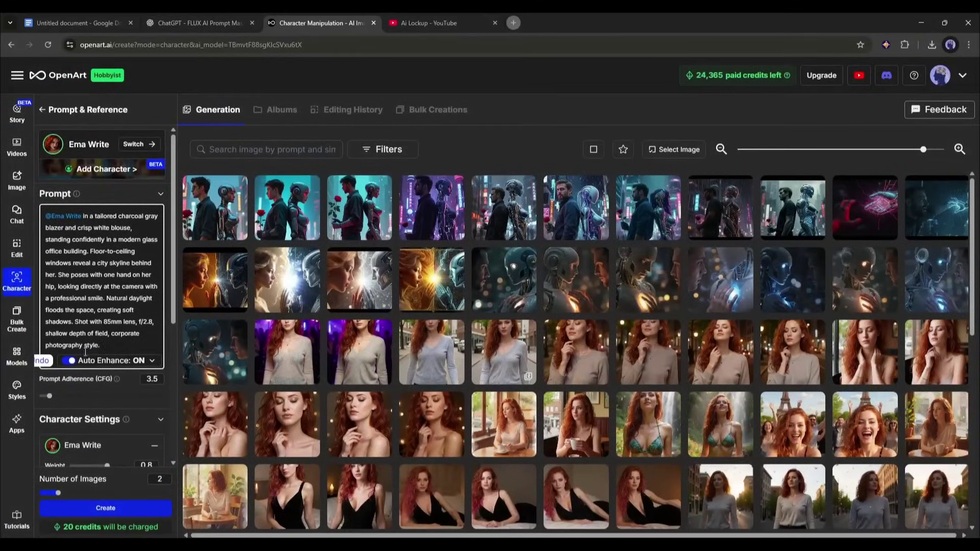
scroll(88, 372, down, 2)
click(115, 345)
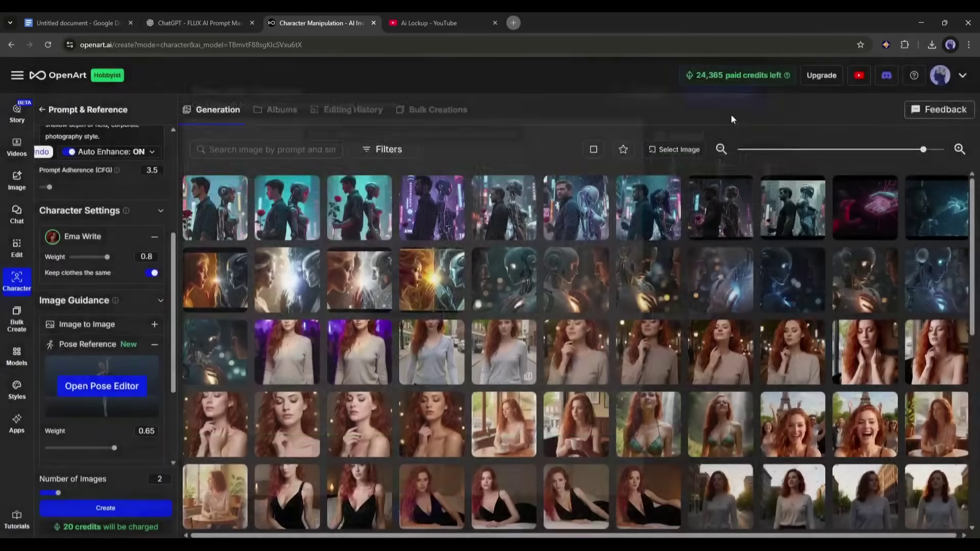
scroll(97, 358, down, 3)
click(97, 332)
click(98, 352)
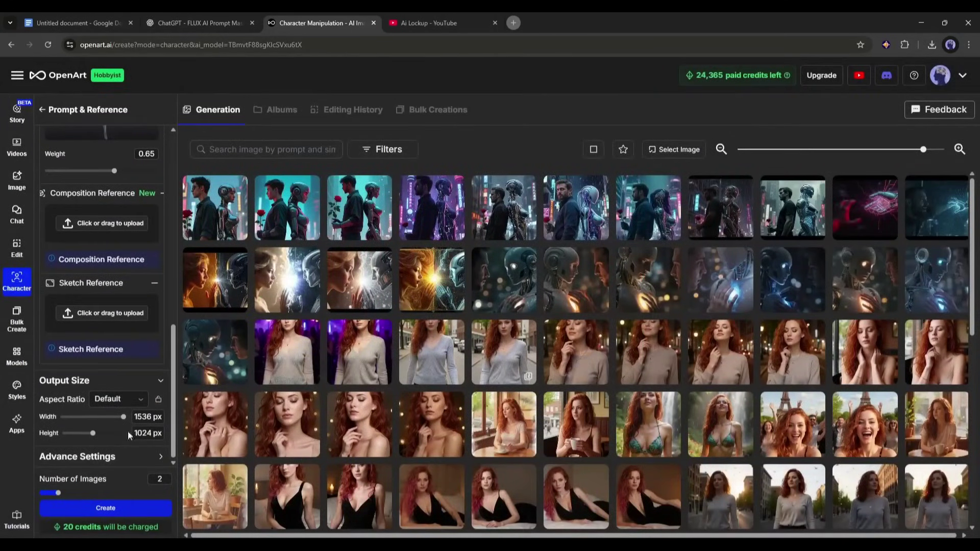
Step: Generate four Landscape (3:2) images of Ema Write
click(118, 400)
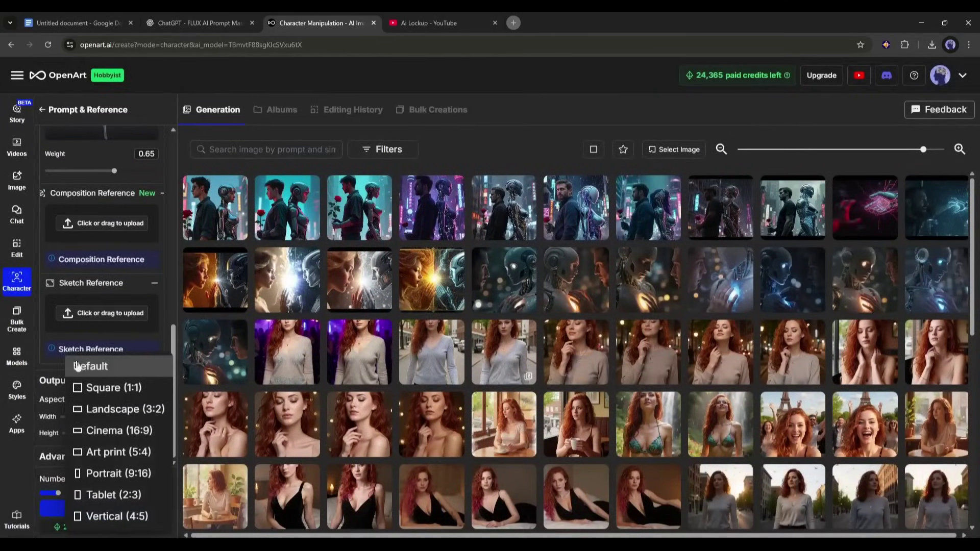
click(117, 410)
scroll(67, 460, down, 1)
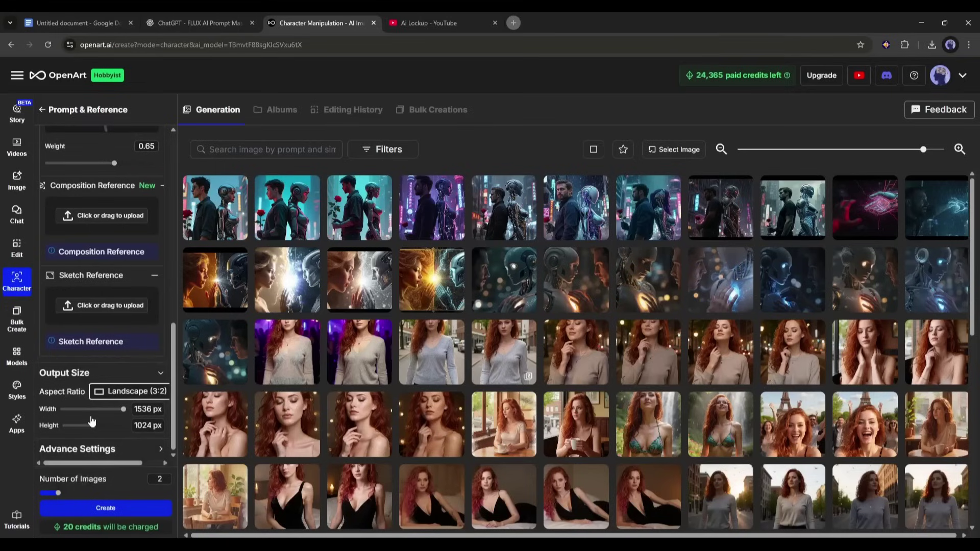
drag(58, 494, 97, 493)
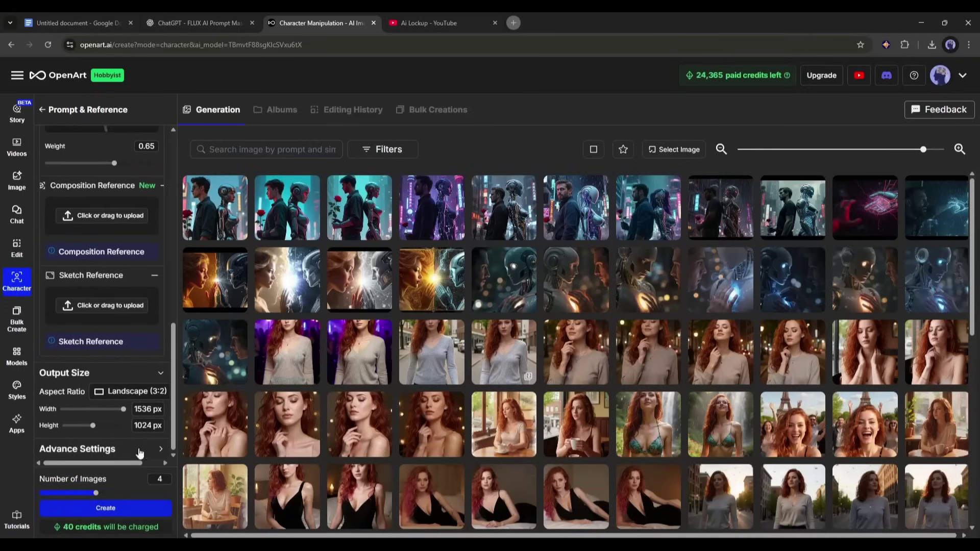
click(97, 510)
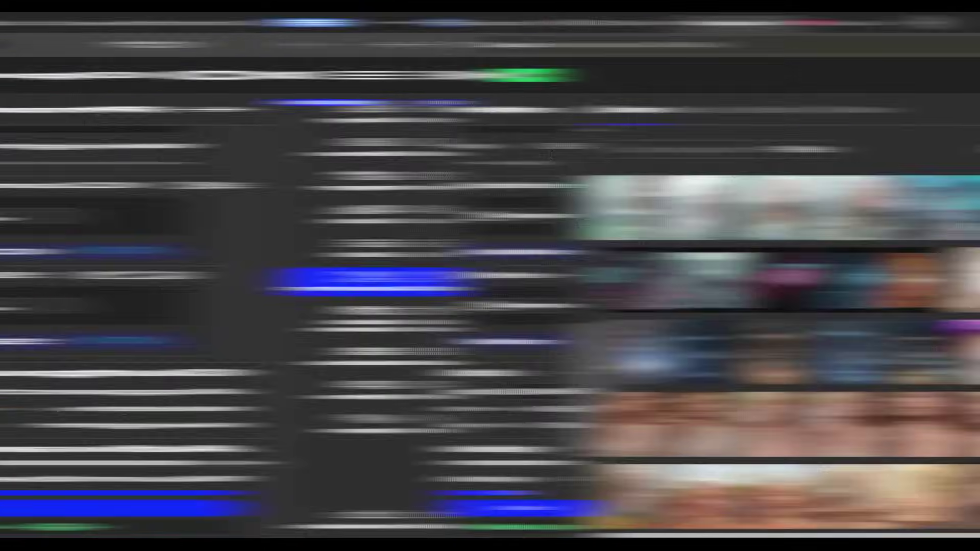
Step: Page through the finished office portrait images in the viewer, then close it
click(316, 336)
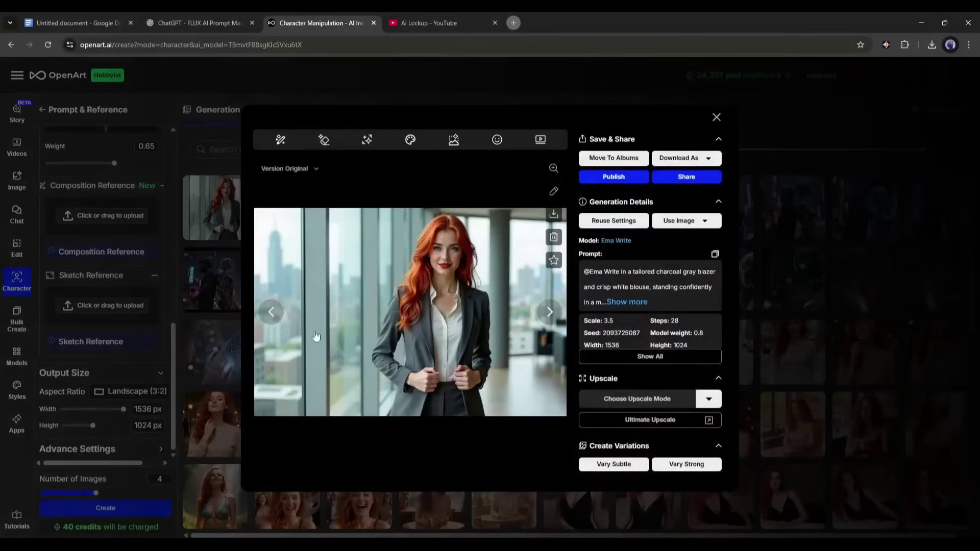
click(549, 312)
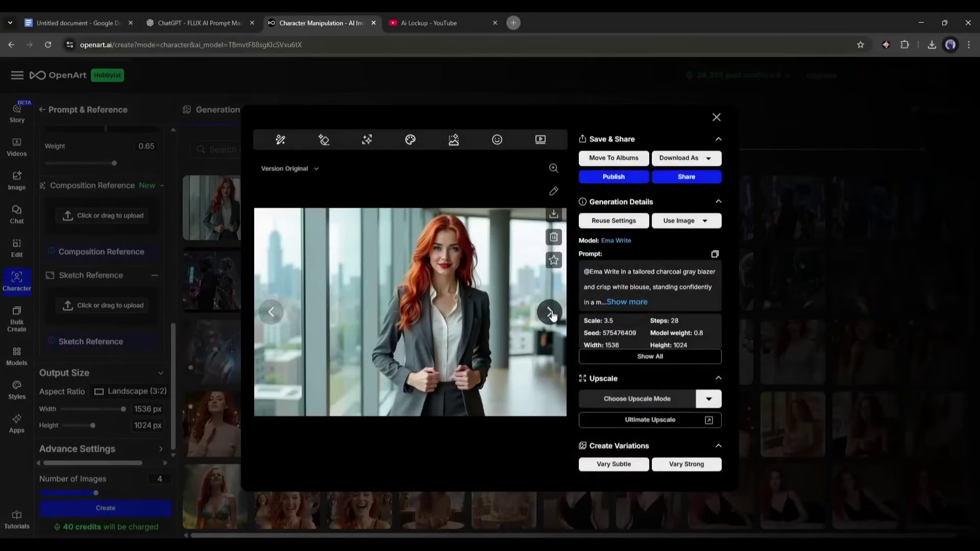
click(550, 326)
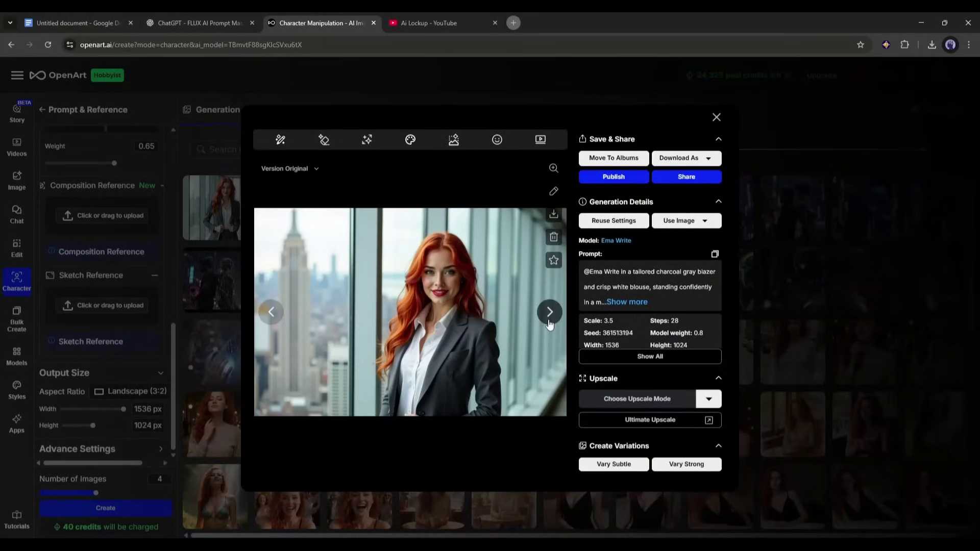
click(550, 314)
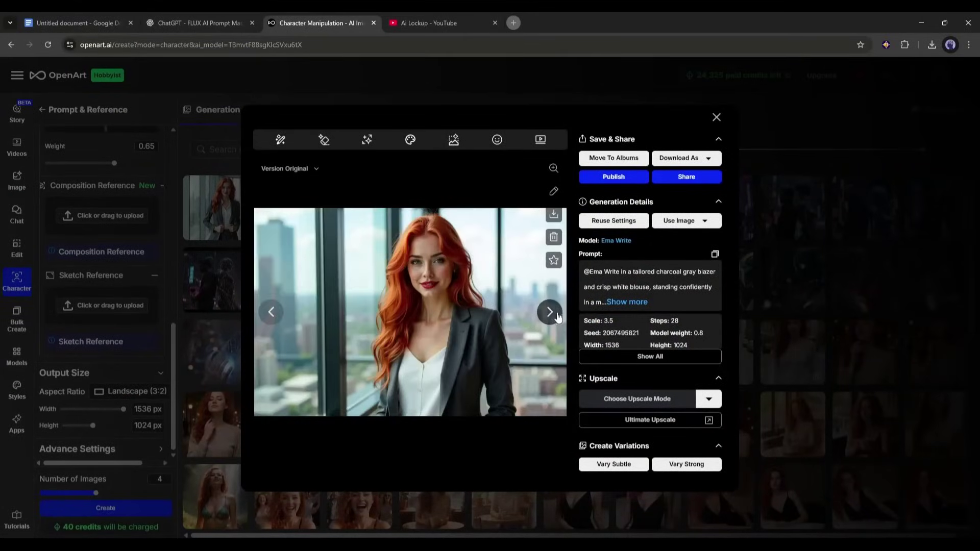
click(549, 311)
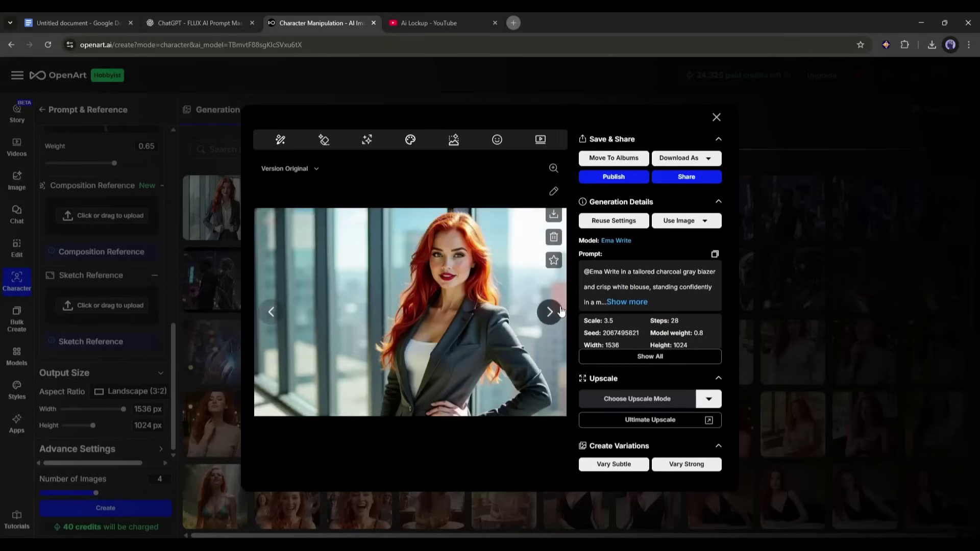
click(272, 314)
click(272, 314)
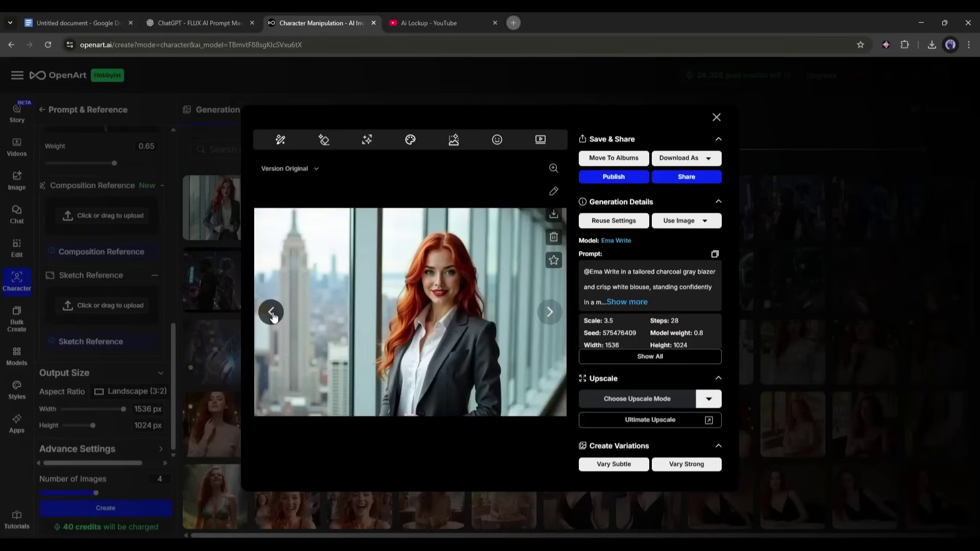
click(272, 314)
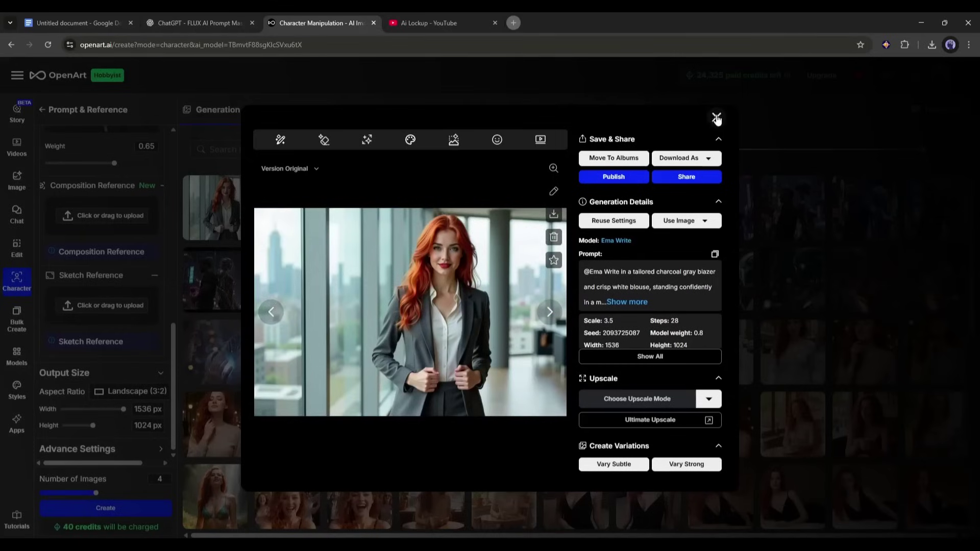
click(716, 118)
Step: Take prompt 4 from the Google Docs list and generate another batch of four images
scroll(116, 240, up, 5)
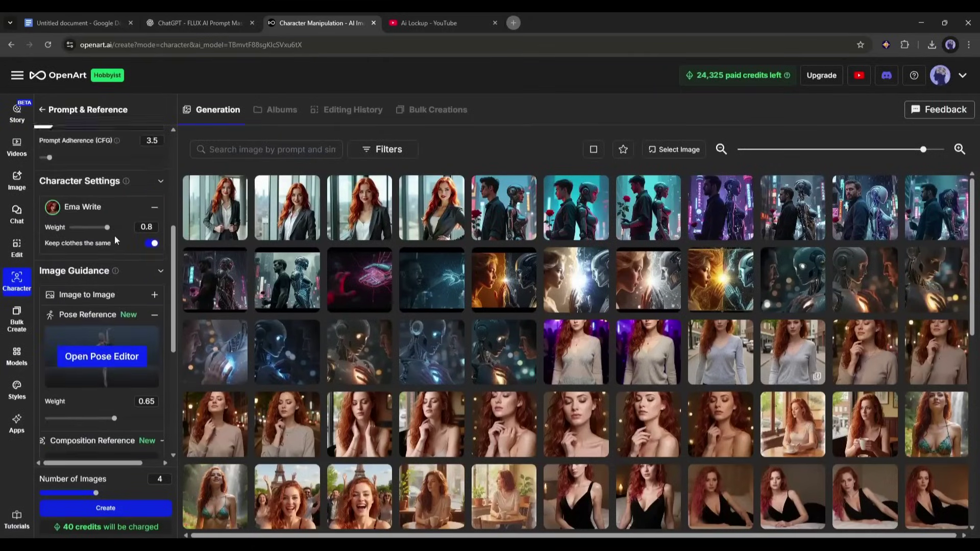
scroll(116, 240, up, 3)
click(76, 23)
scroll(459, 306, down, 3)
drag(342, 298, 528, 328)
click(321, 23)
scroll(106, 346, down, 3)
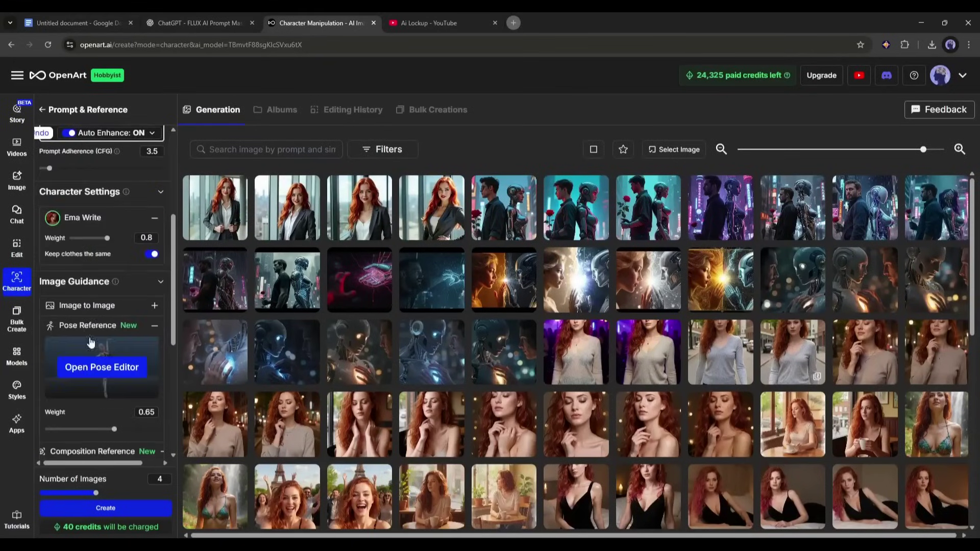
scroll(98, 433, down, 2)
click(123, 507)
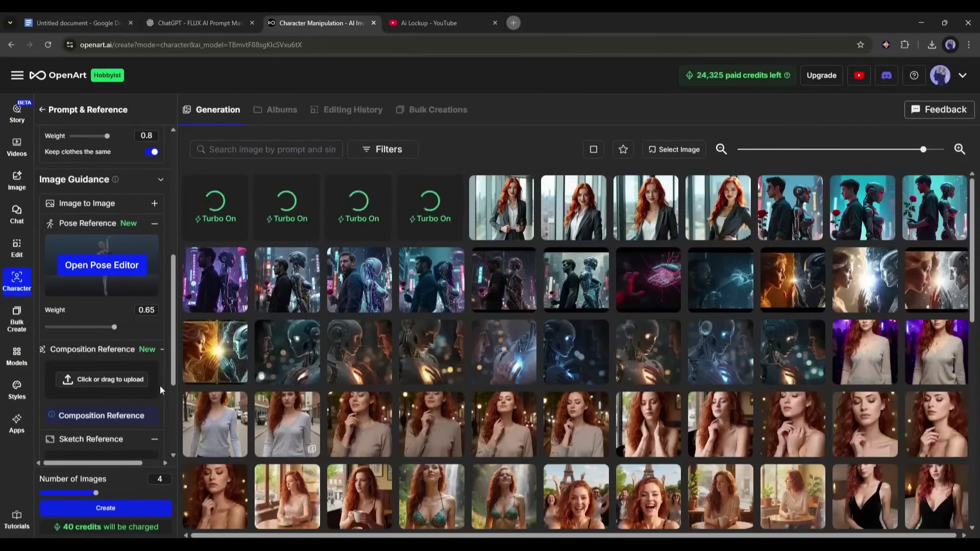
Step: Copy the beach scene prompt and preview the new tide-pool beach images in the viewer
click(214, 208)
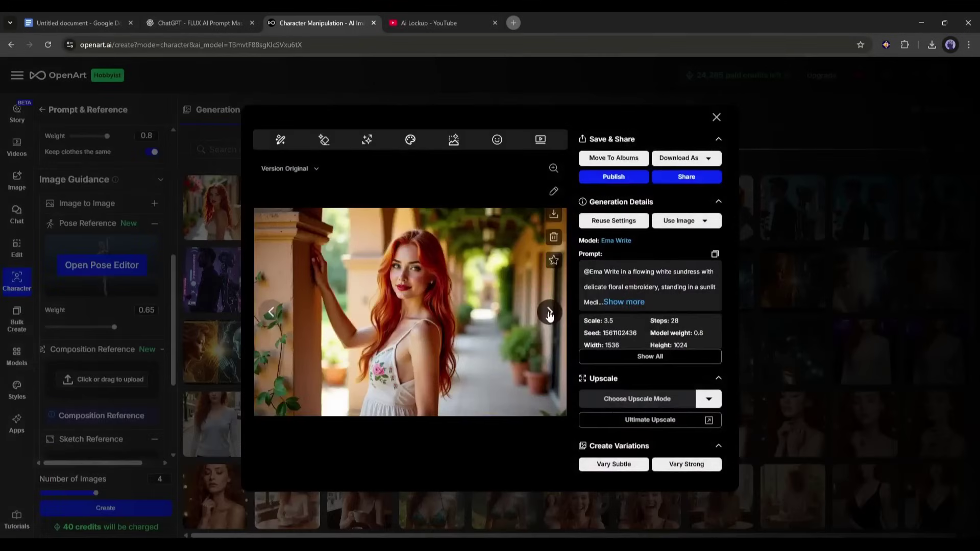
click(290, 325)
click(271, 312)
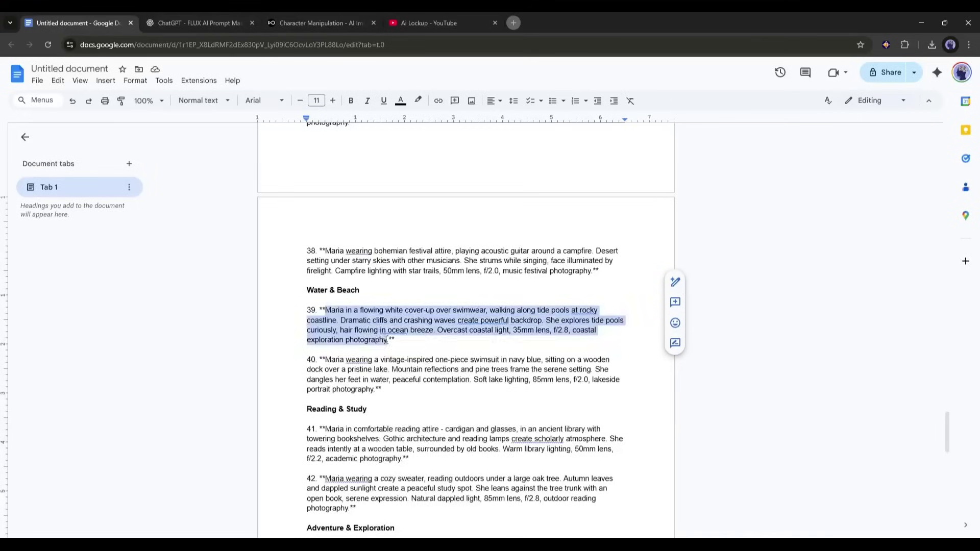
right_click(368, 247)
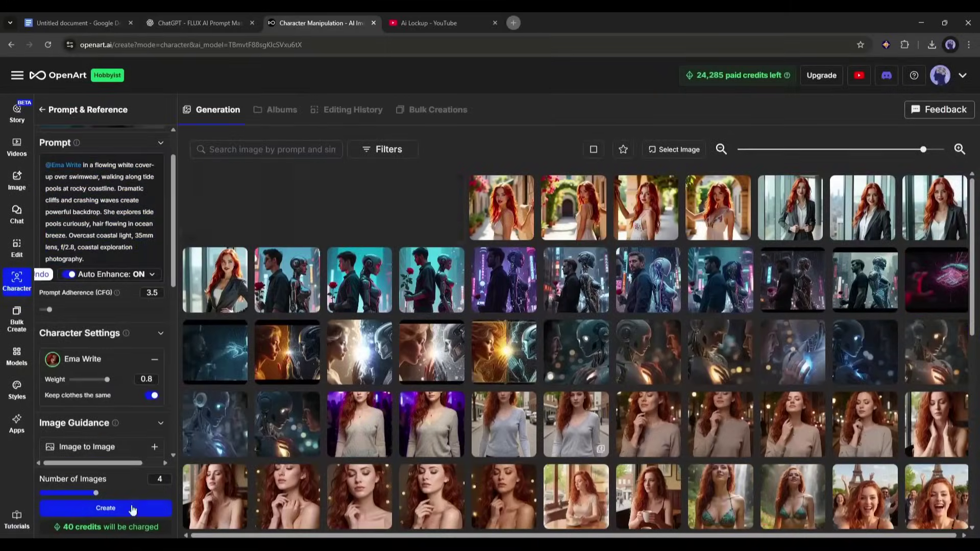
click(215, 208)
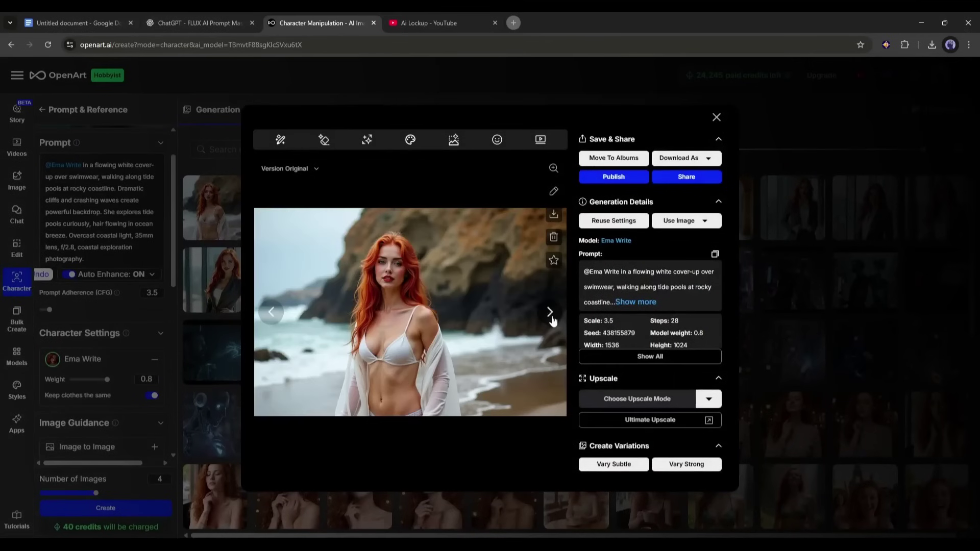
click(547, 311)
key(Escape)
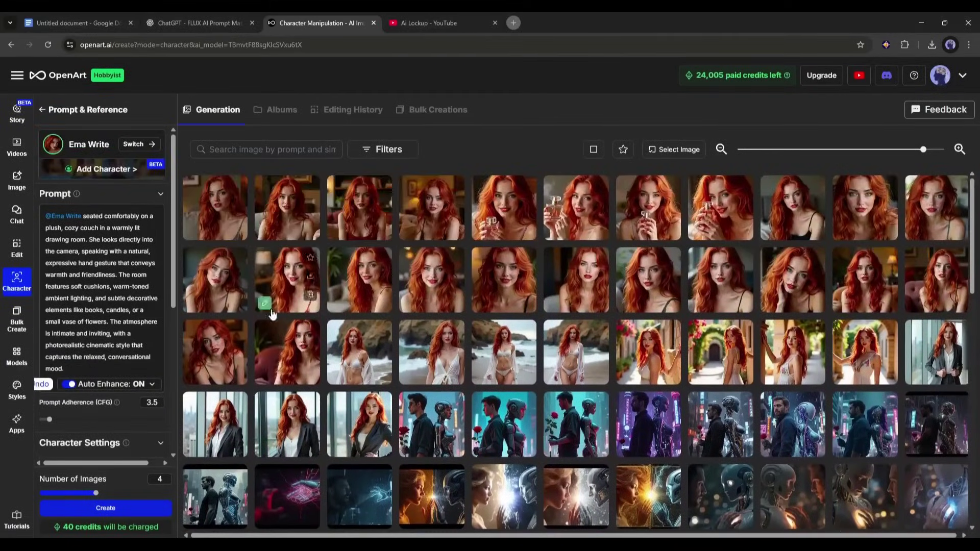
Step: Open the video generator and look through its Select Model list without changing it
click(15, 147)
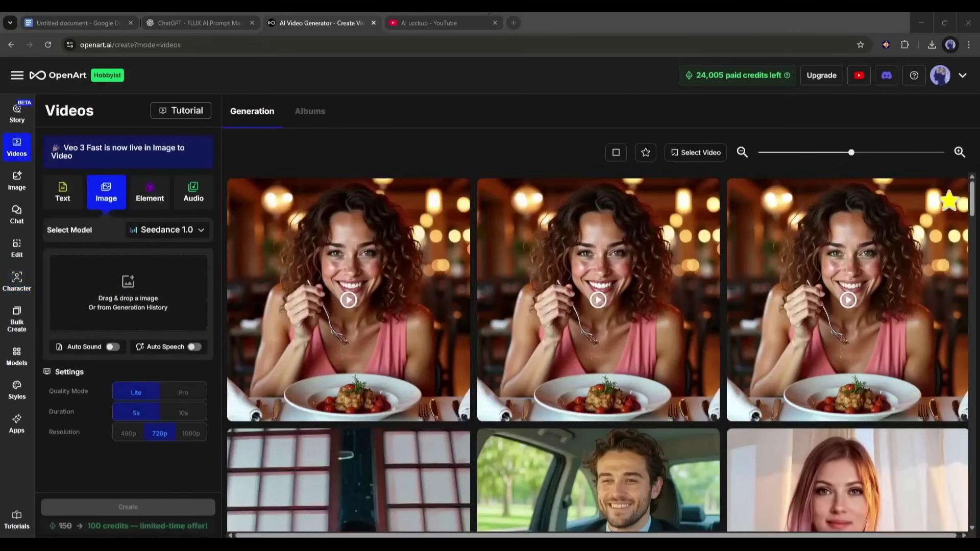
click(62, 191)
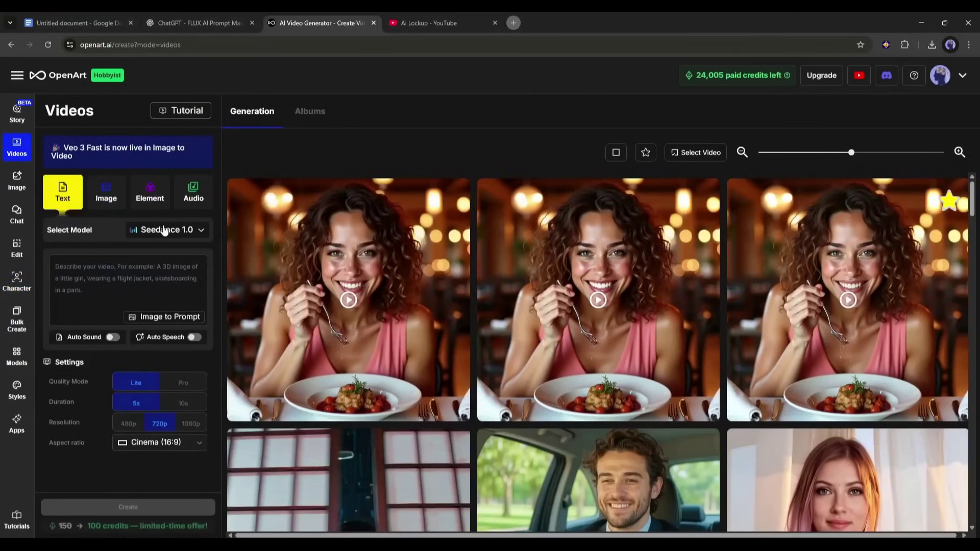
click(163, 230)
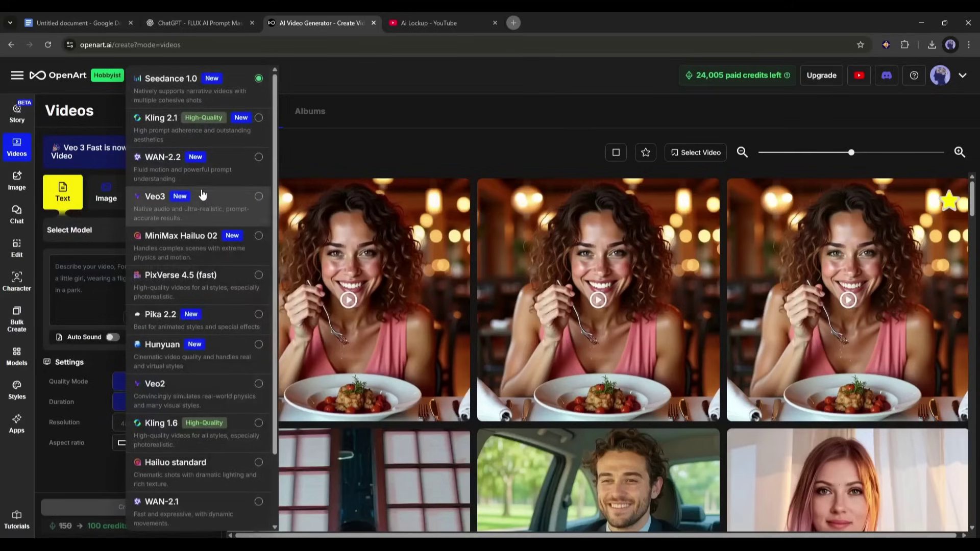
scroll(179, 273, down, 2)
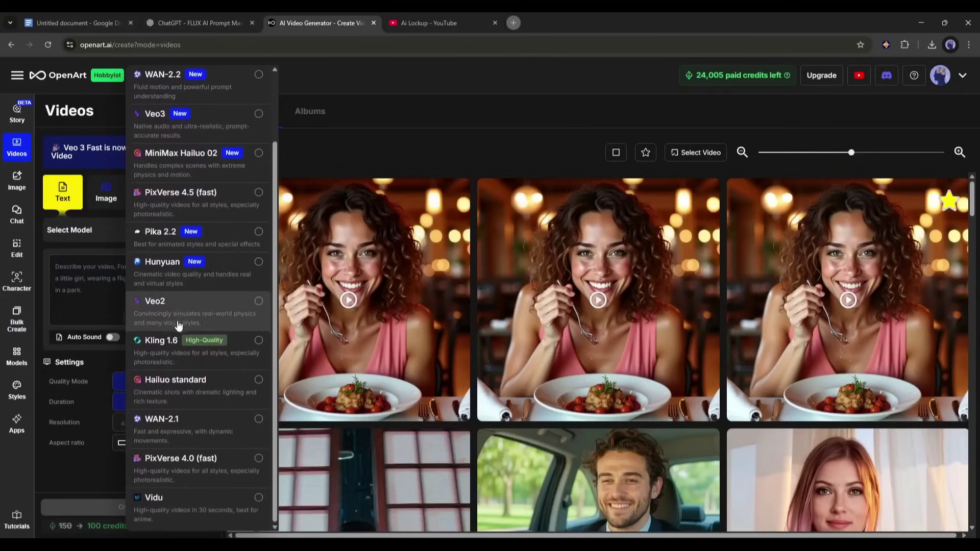
scroll(196, 488, up, 2)
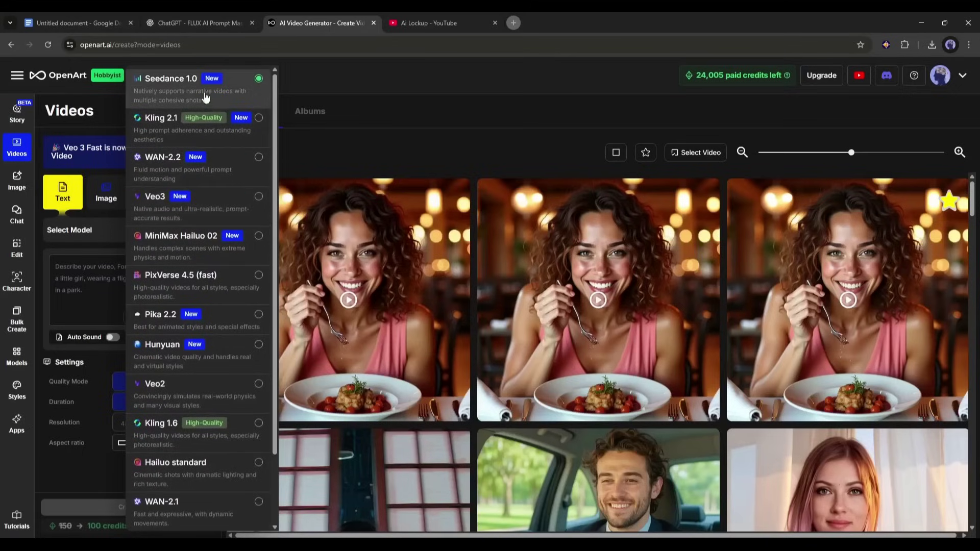
click(70, 113)
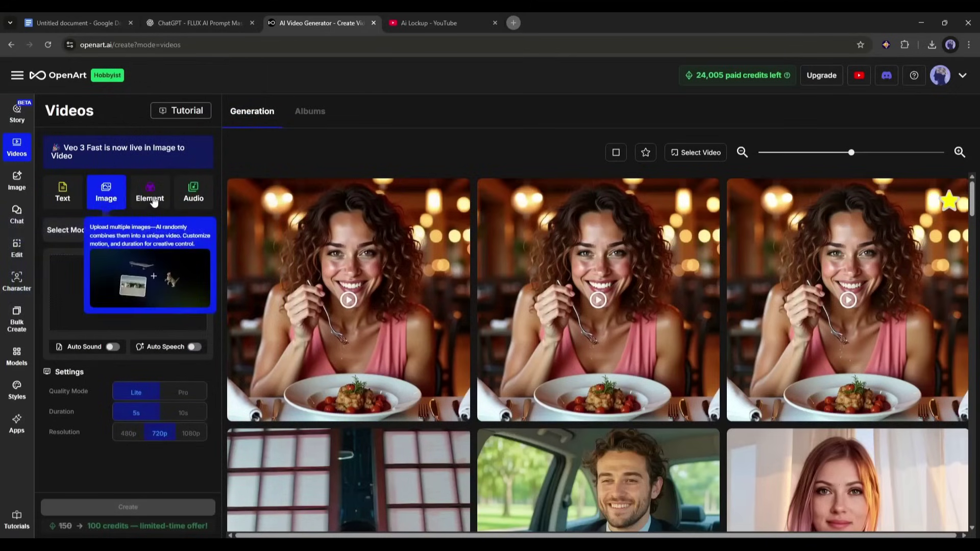
Step: Try the Text, Image, Element and Audio & lip sync modes of the video generator
click(193, 193)
click(57, 198)
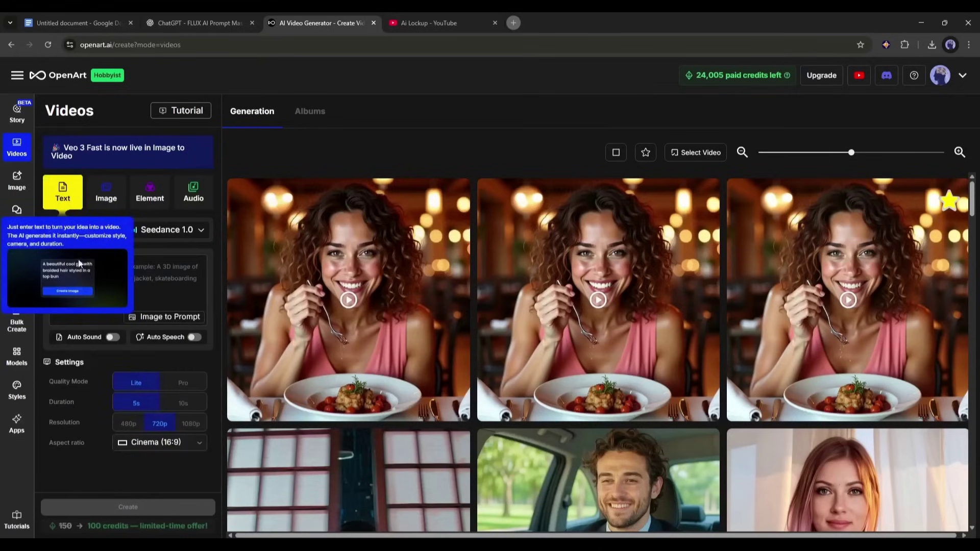
click(150, 289)
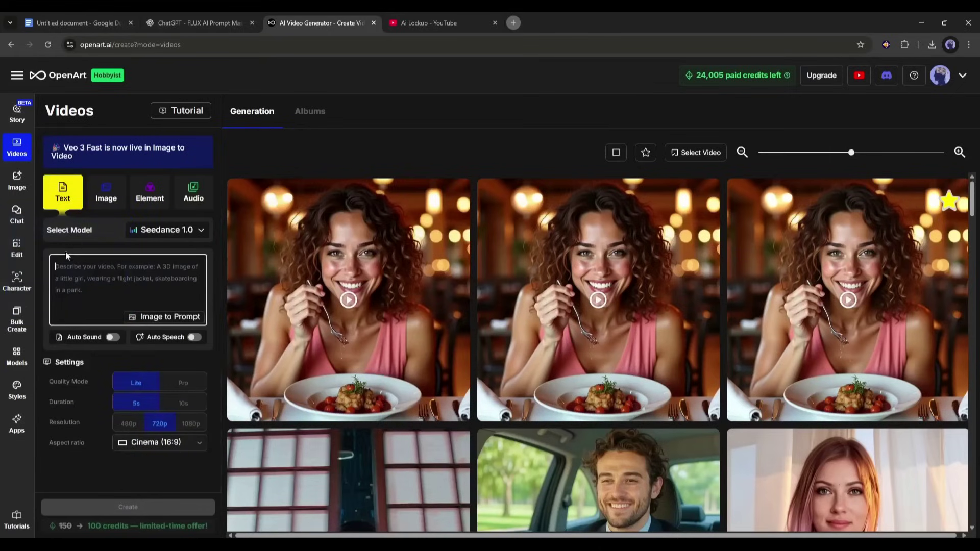
click(100, 205)
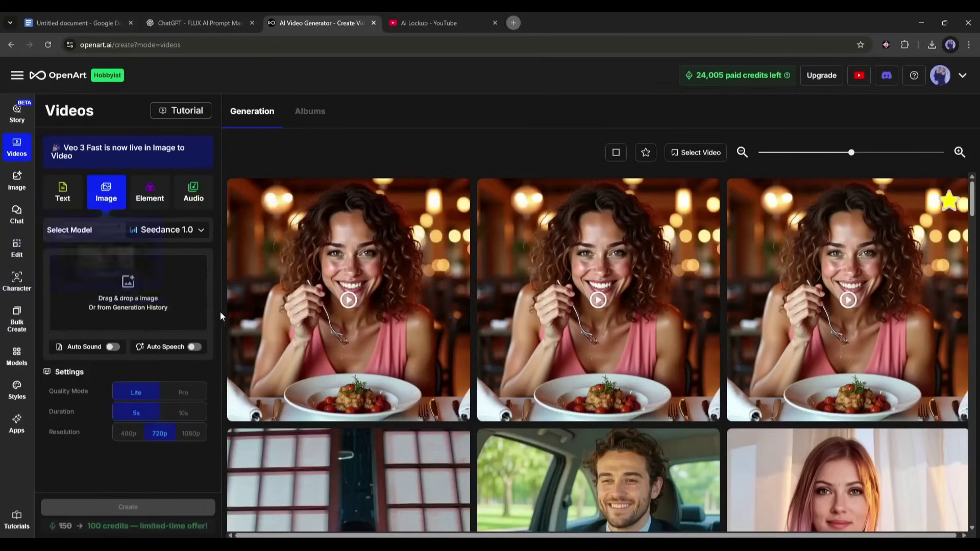
click(154, 187)
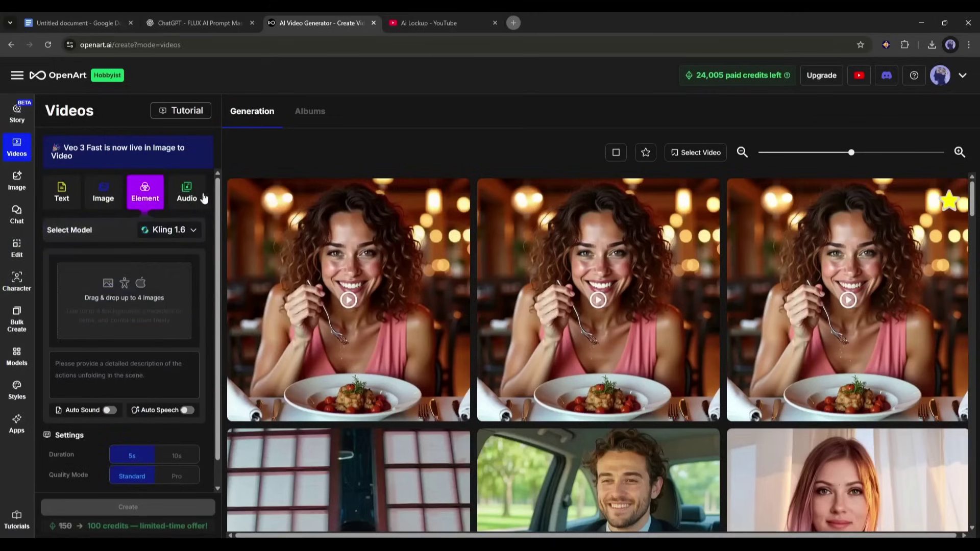
click(187, 193)
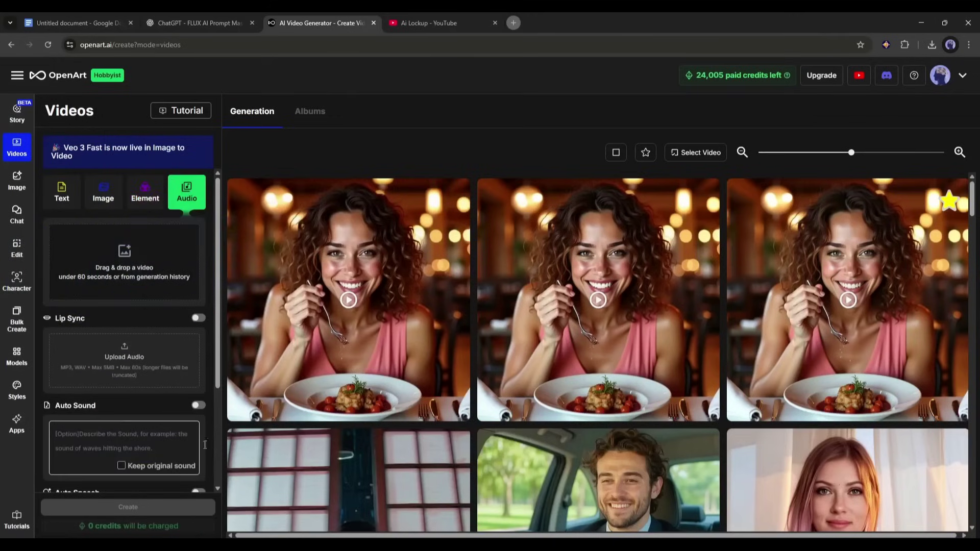
mouse_move(95, 189)
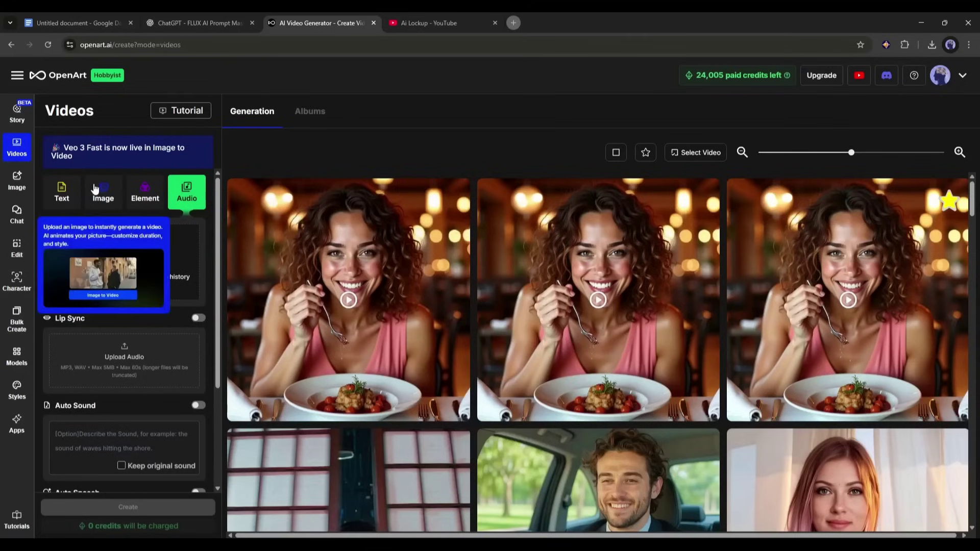
mouse_move(139, 193)
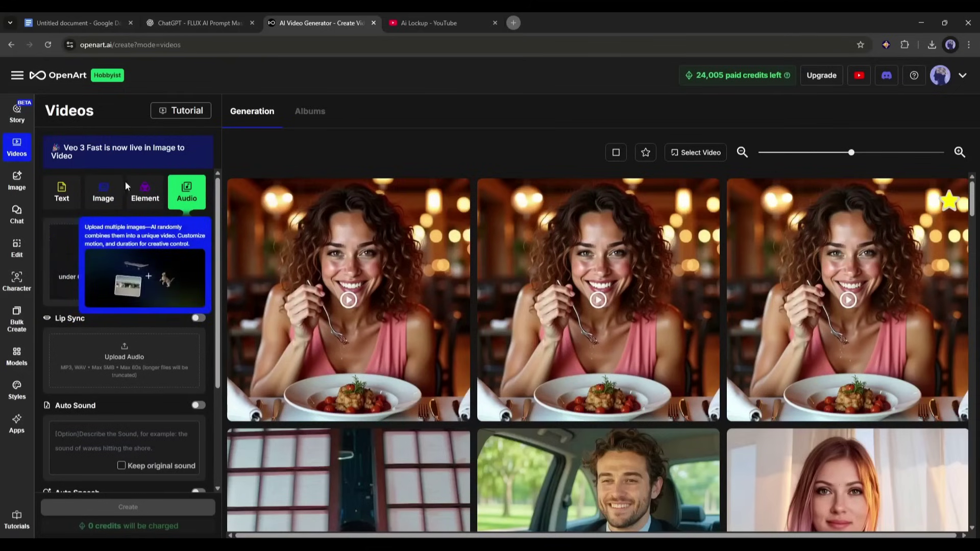
click(106, 192)
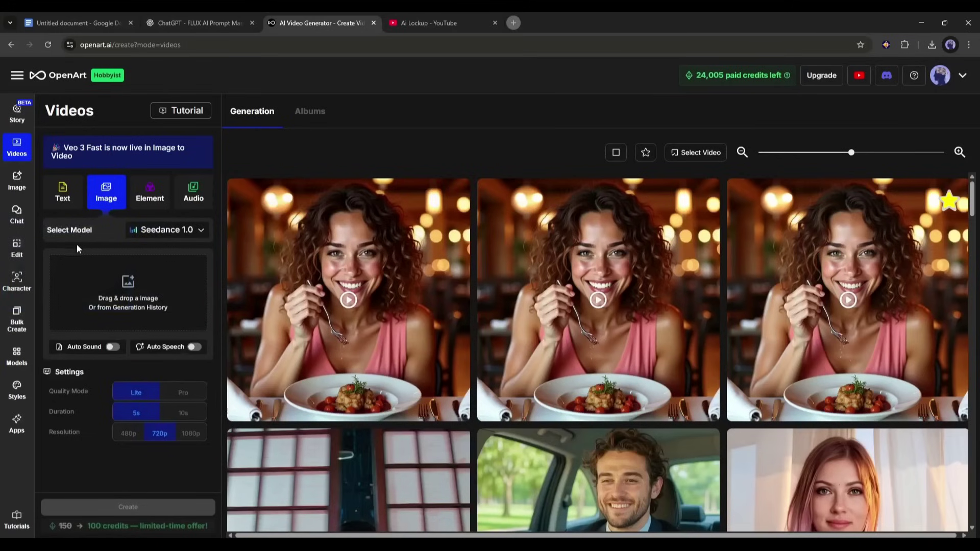
click(151, 232)
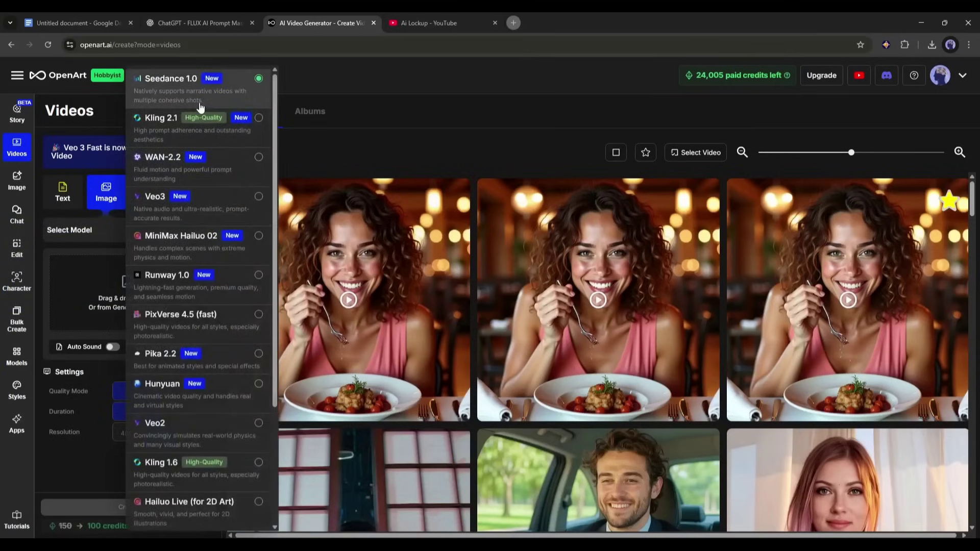
scroll(207, 163, down, 2)
scroll(209, 192, down, 1)
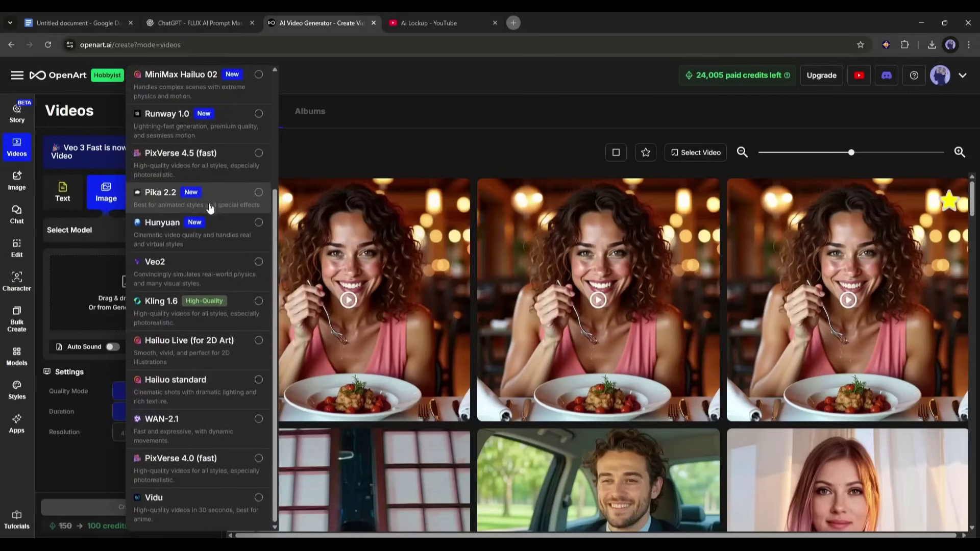
scroll(188, 424, up, 3)
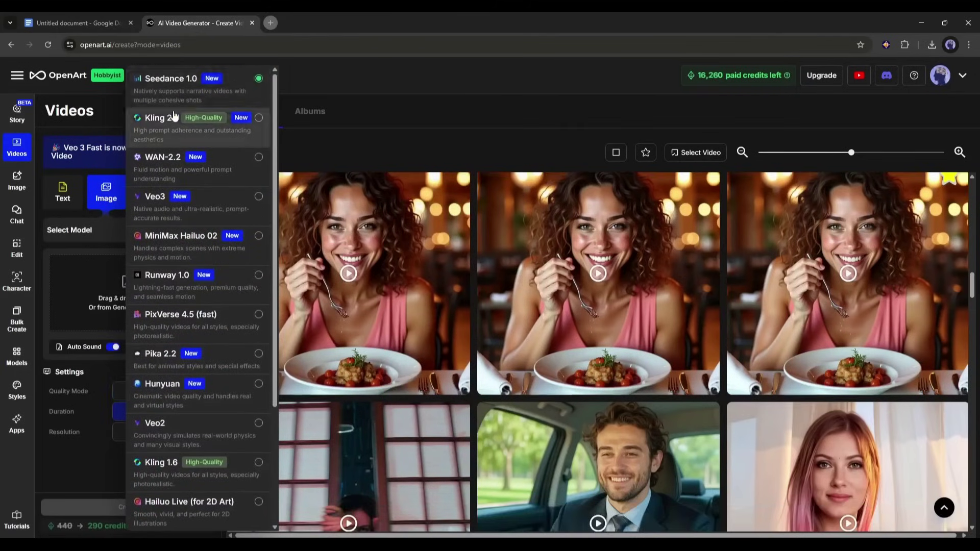
click(187, 97)
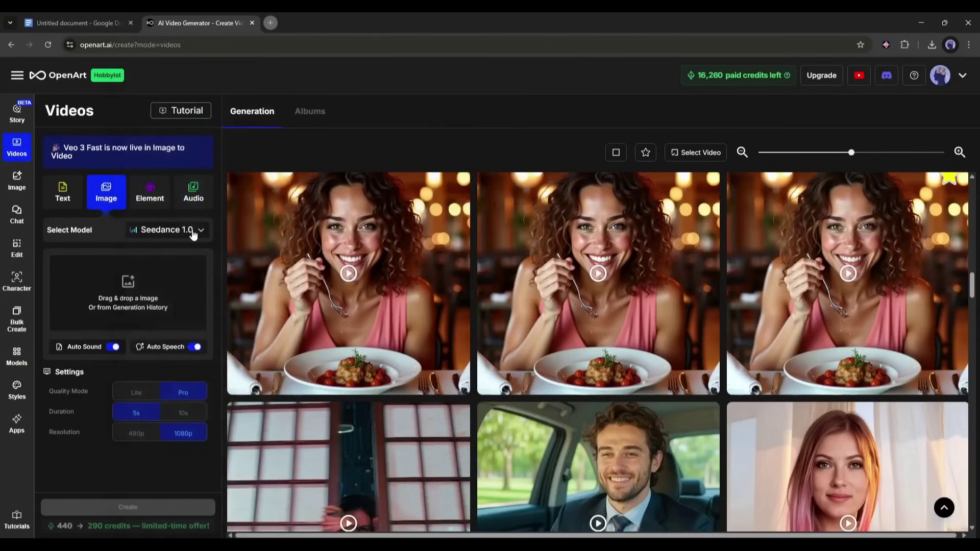
click(193, 231)
click(214, 202)
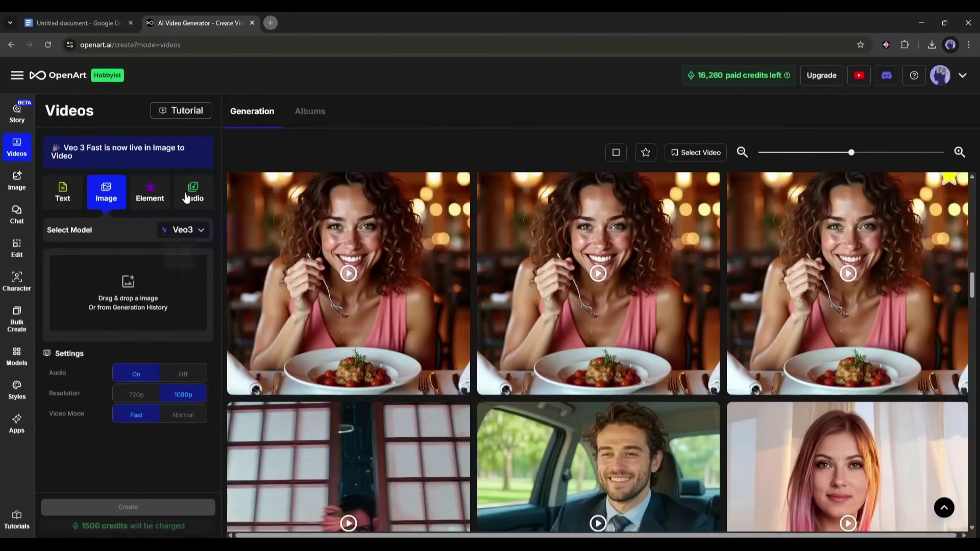
click(190, 231)
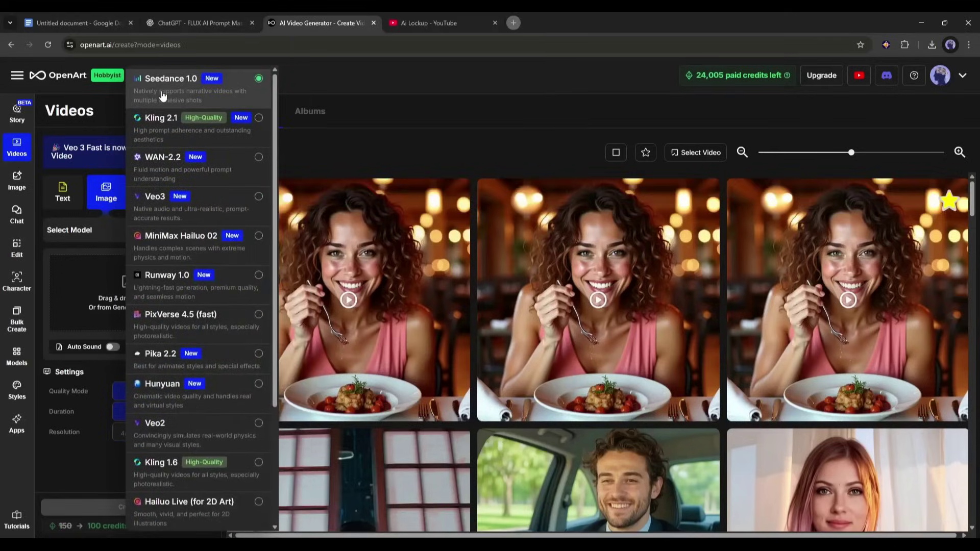
click(162, 96)
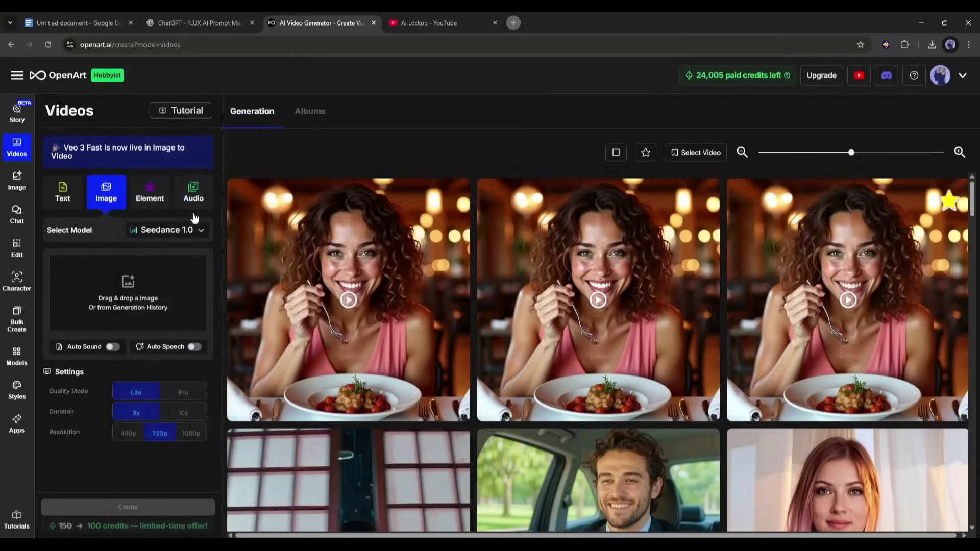
Step: Set the saved red-haired character as the start frame, after dismissing the upload and history pickers
click(125, 284)
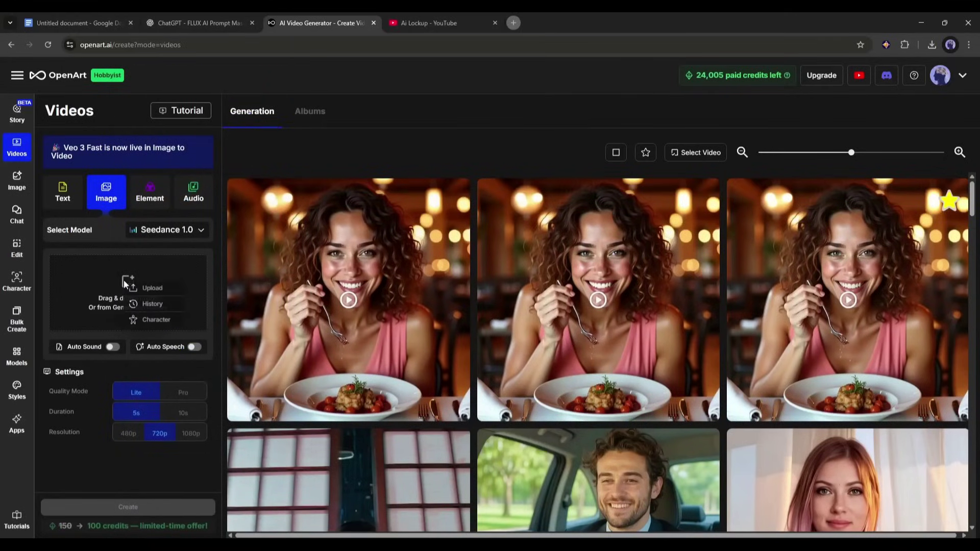
click(155, 288)
click(644, 134)
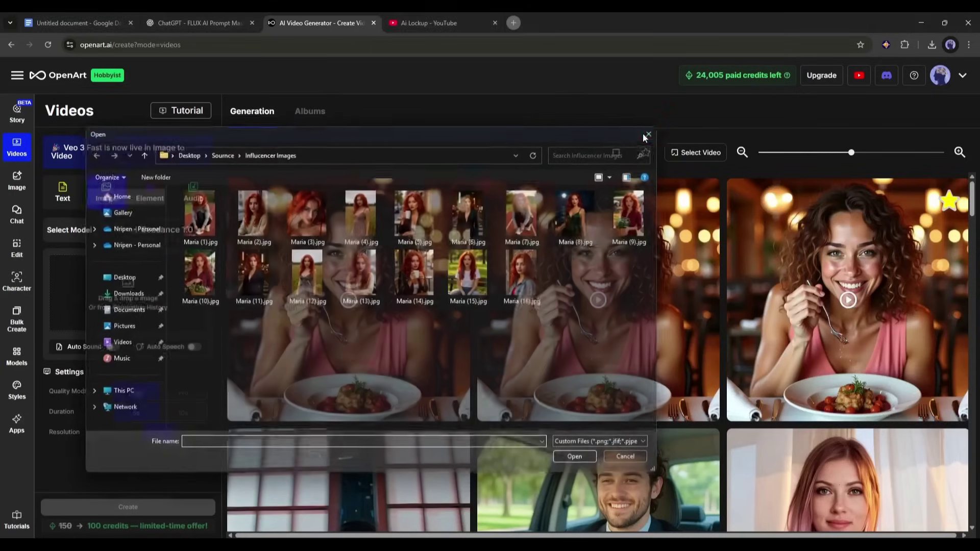
click(120, 274)
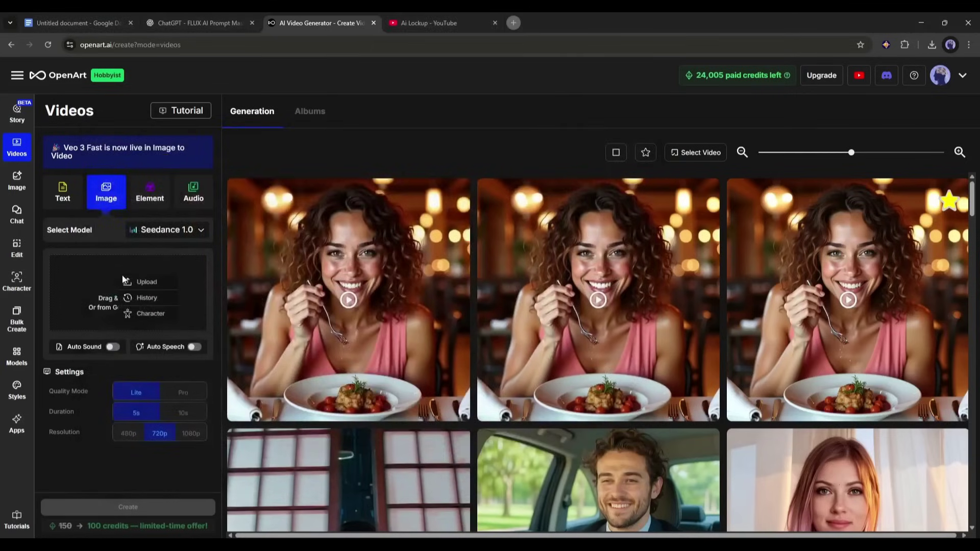
click(148, 300)
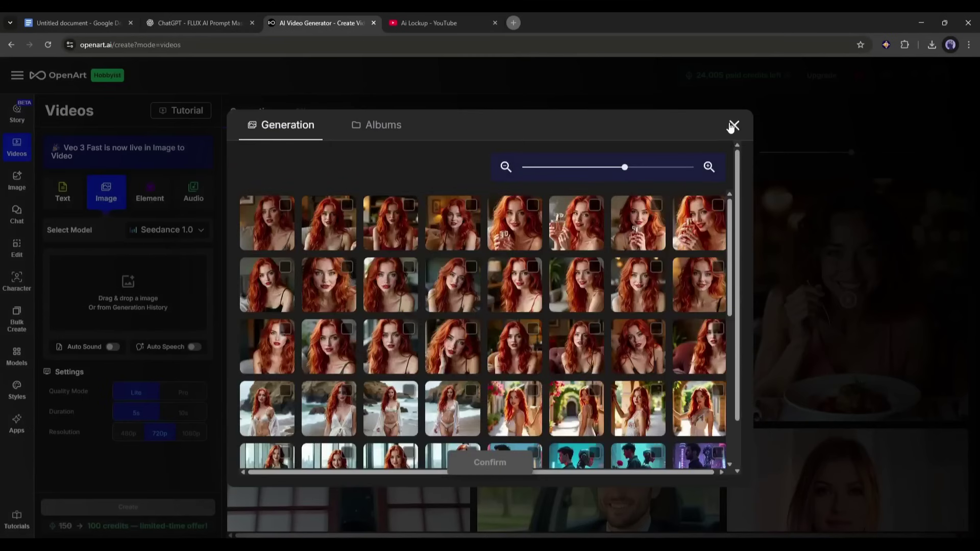
click(733, 126)
click(135, 293)
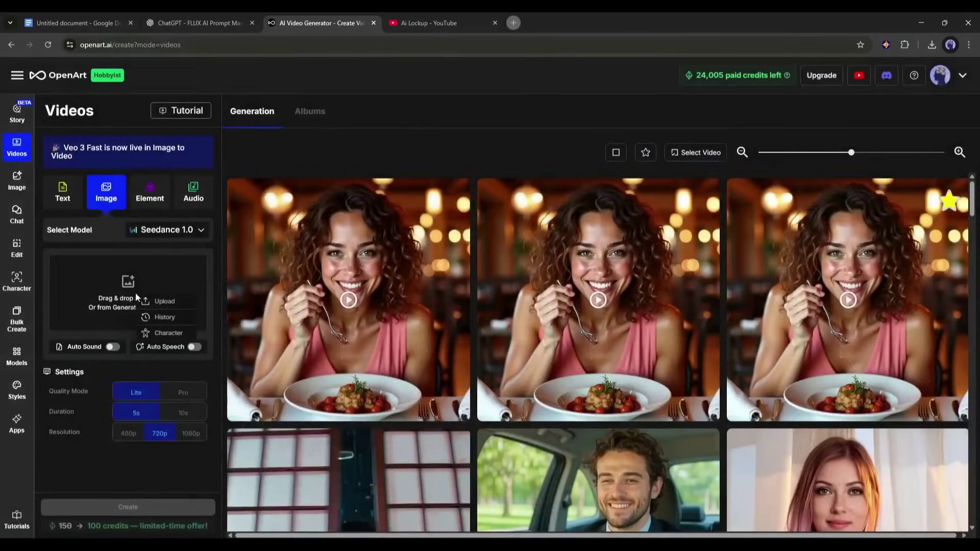
click(147, 335)
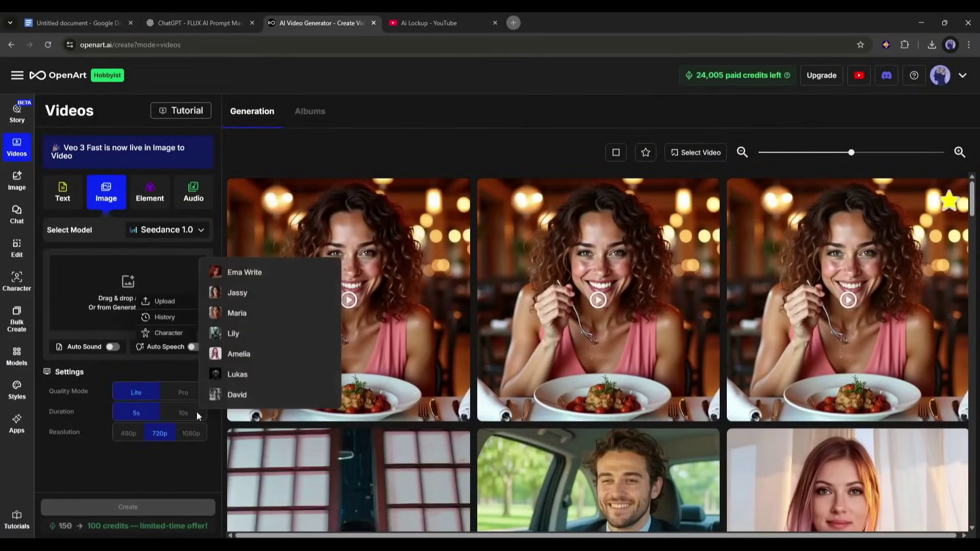
click(256, 278)
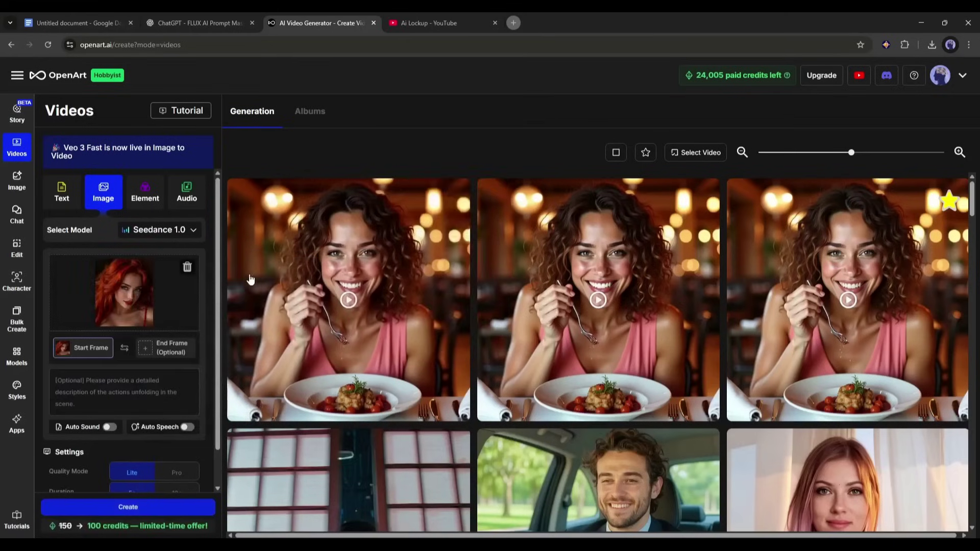
Step: Paste the prepared prompt of a suited woman walking a bustling city street and read it through
click(125, 398)
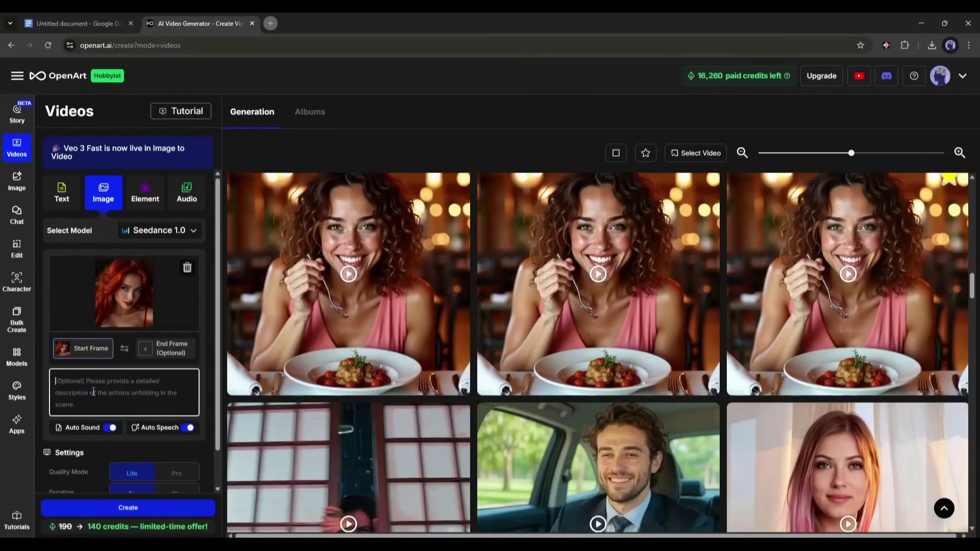
key(ctrl+v)
scroll(116, 394, up, 3)
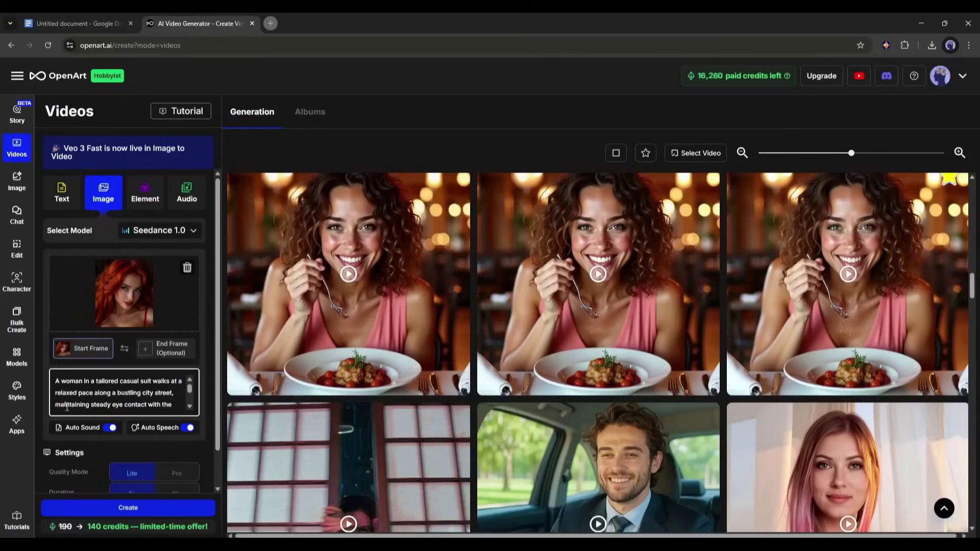
scroll(61, 402, down, 1)
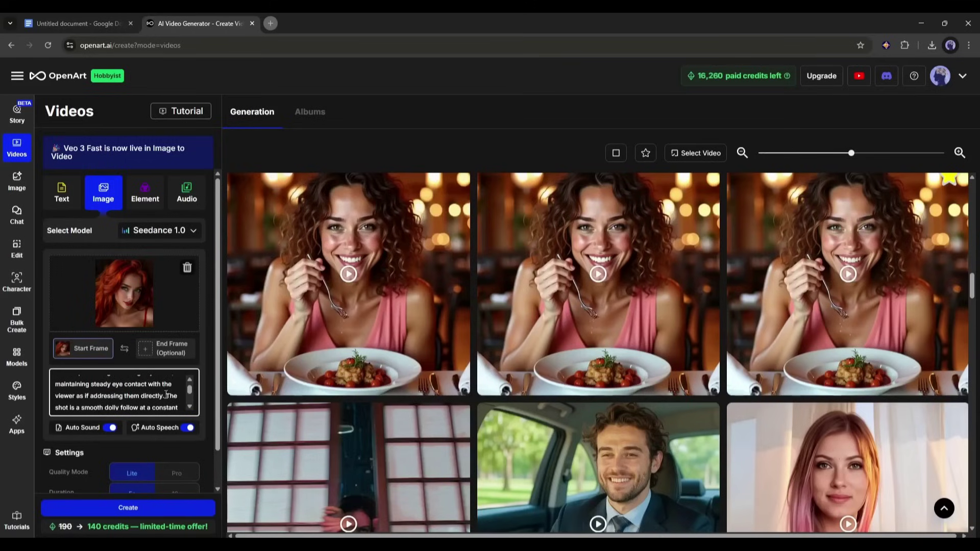
click(190, 407)
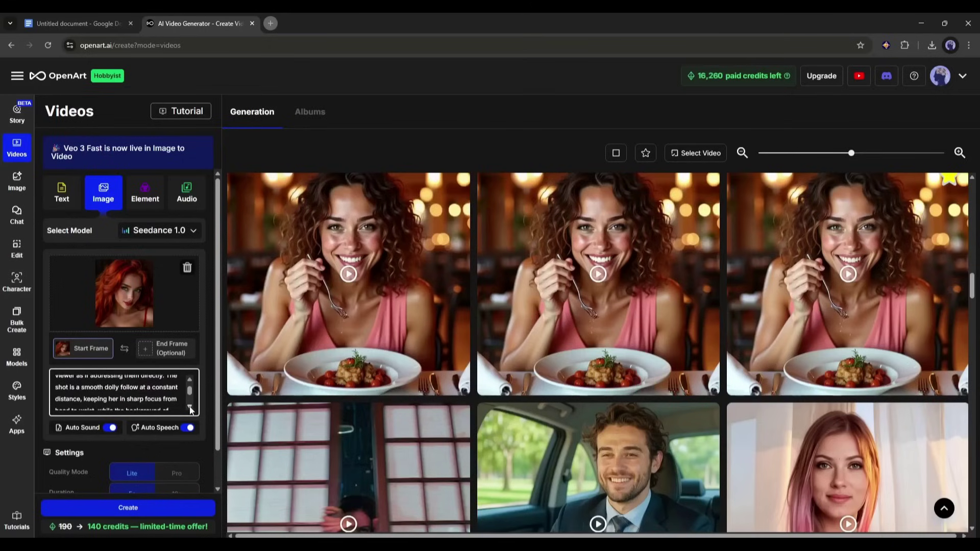
scroll(171, 401, down, 2)
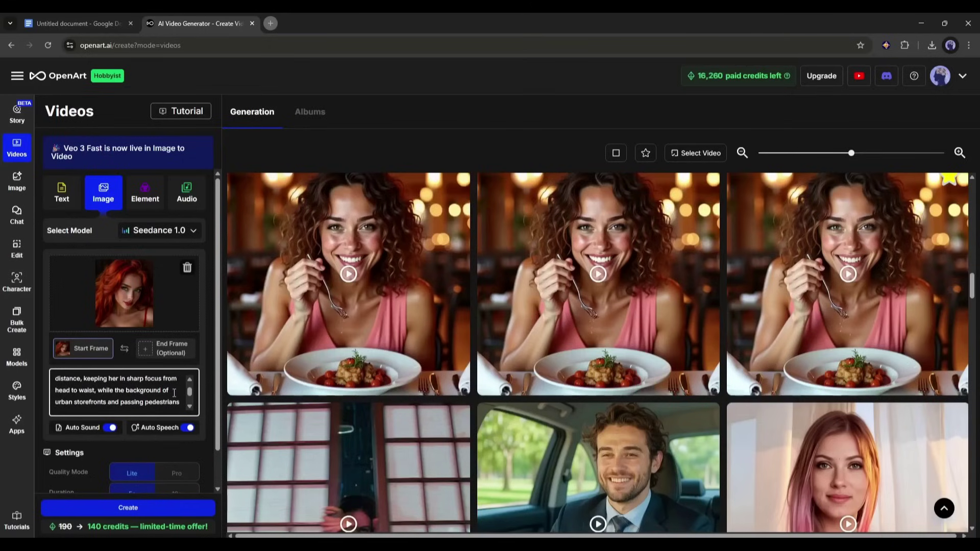
scroll(191, 407, down, 2)
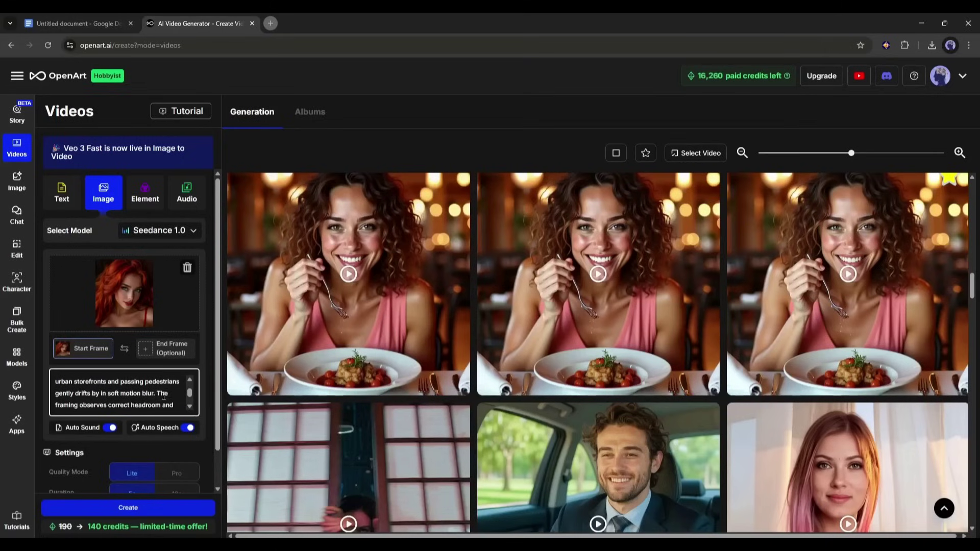
scroll(189, 409, down, 2)
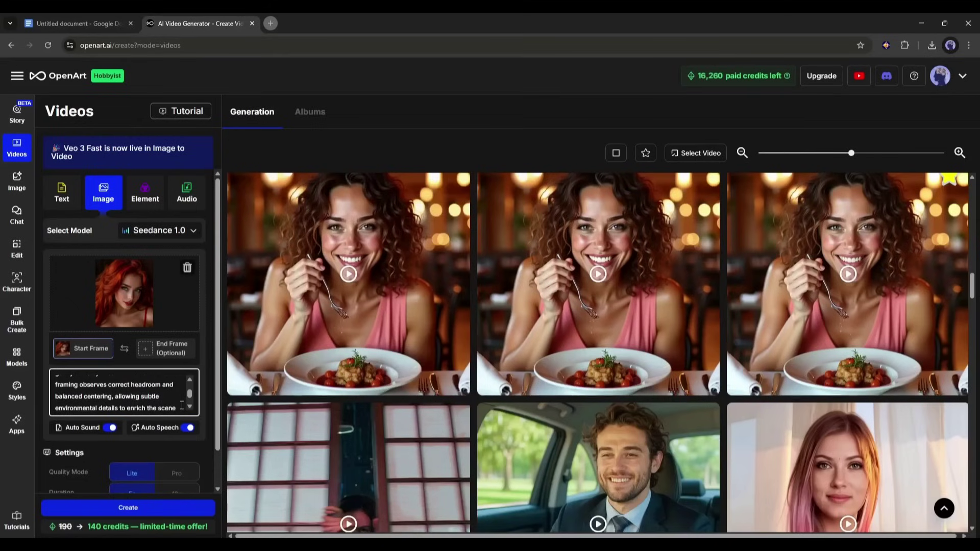
scroll(190, 410, down, 1)
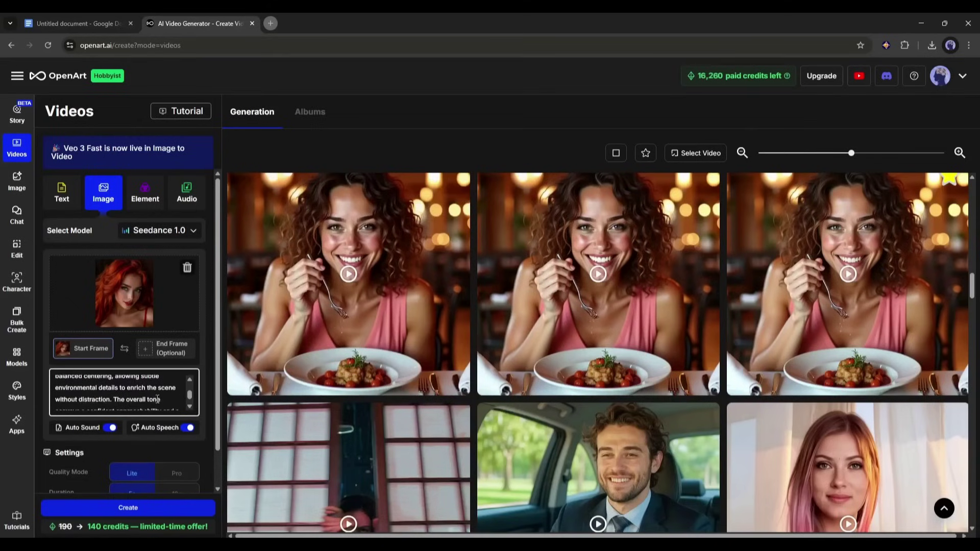
scroll(191, 409, down, 1)
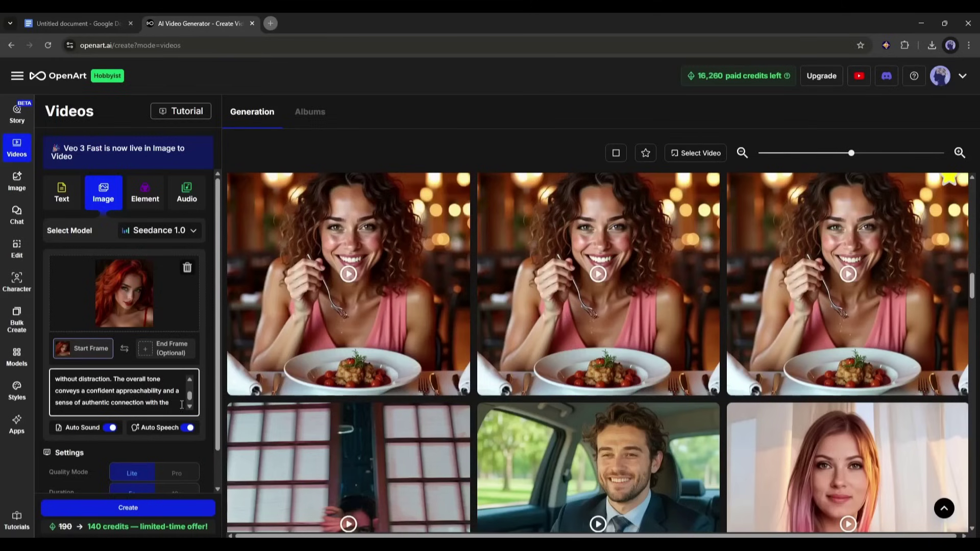
scroll(183, 406, down, 1)
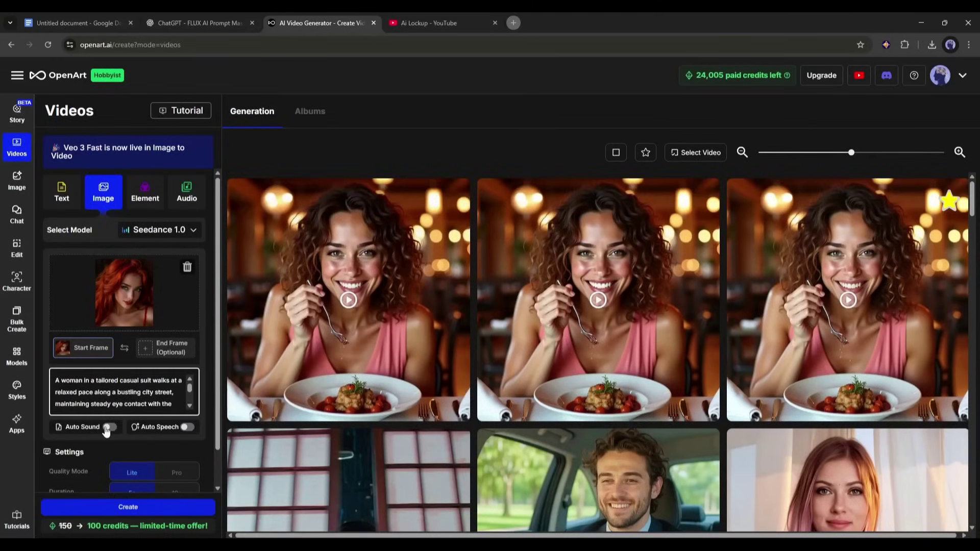
Step: Enable auto sound and lip-synced auto speech introducing her as an AI-created virtual influencer
click(107, 427)
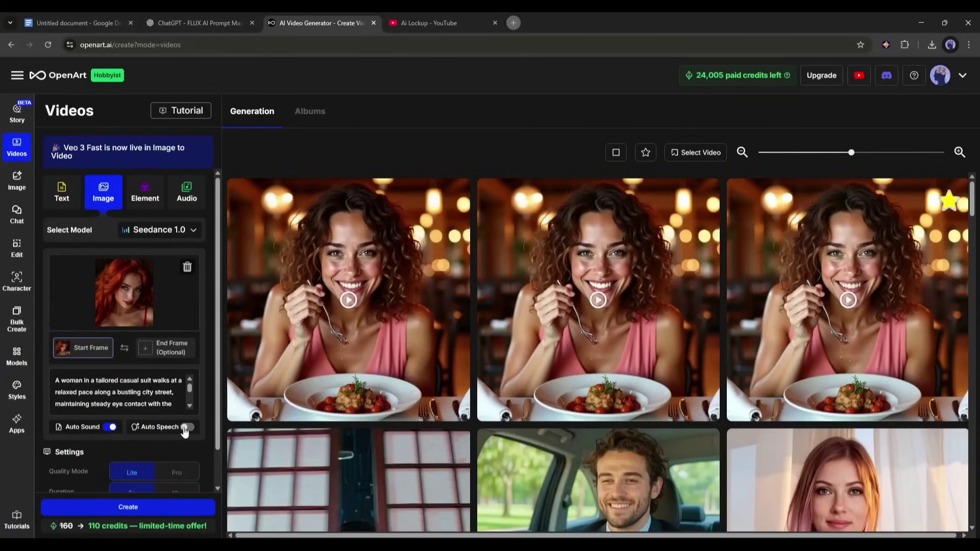
mouse_move(132, 430)
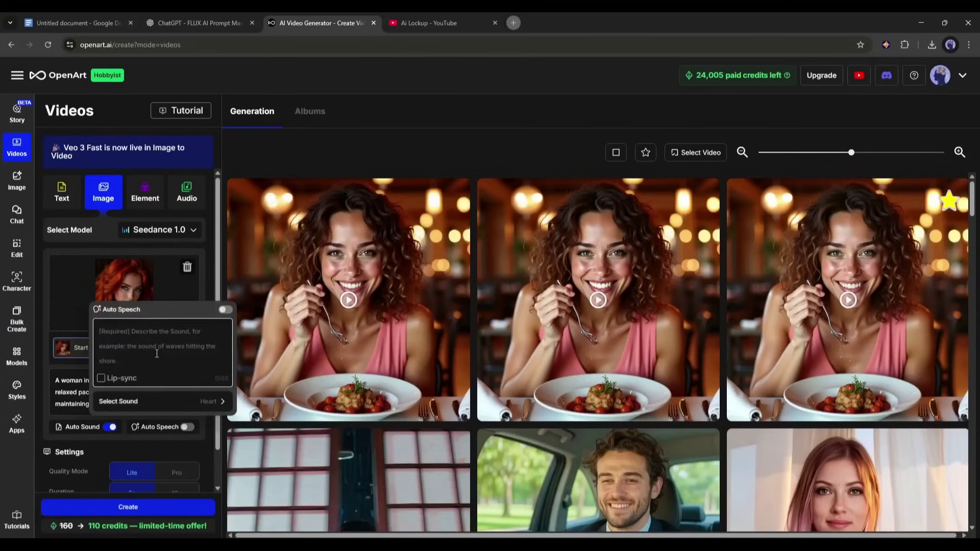
click(225, 310)
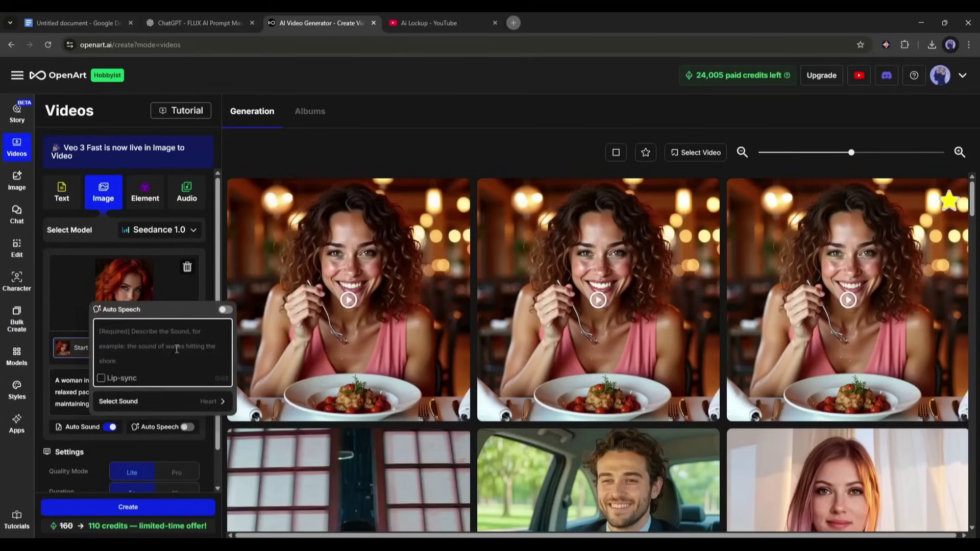
text(Hi everyone! I am Amelia, a virtual influencer created using AI.)
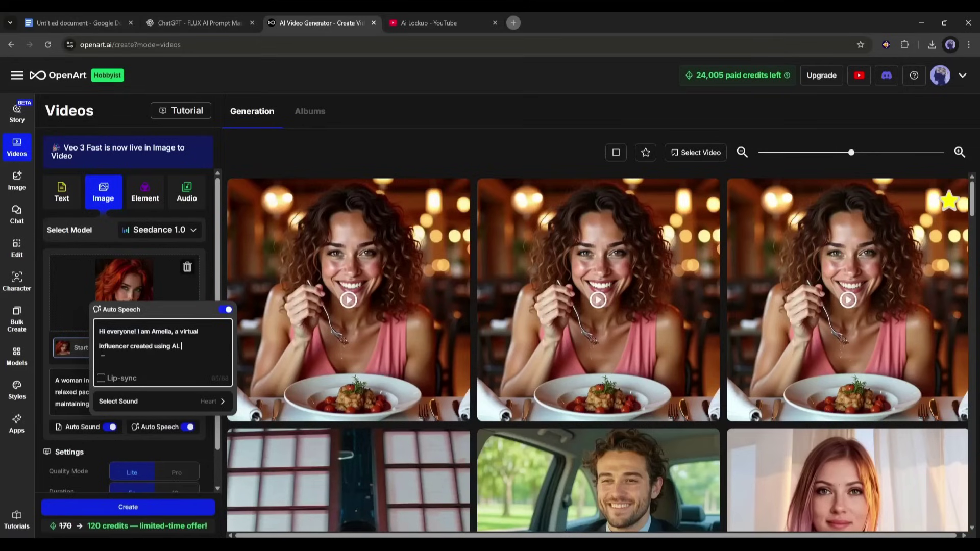
click(101, 378)
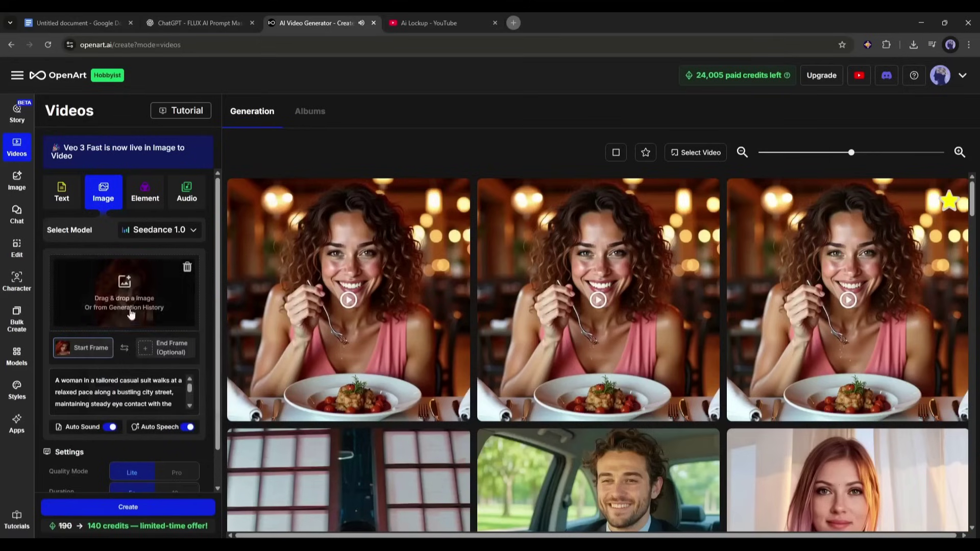
Step: Set a 10-second 720p duration and generate the video
scroll(120, 395, down, 5)
click(170, 434)
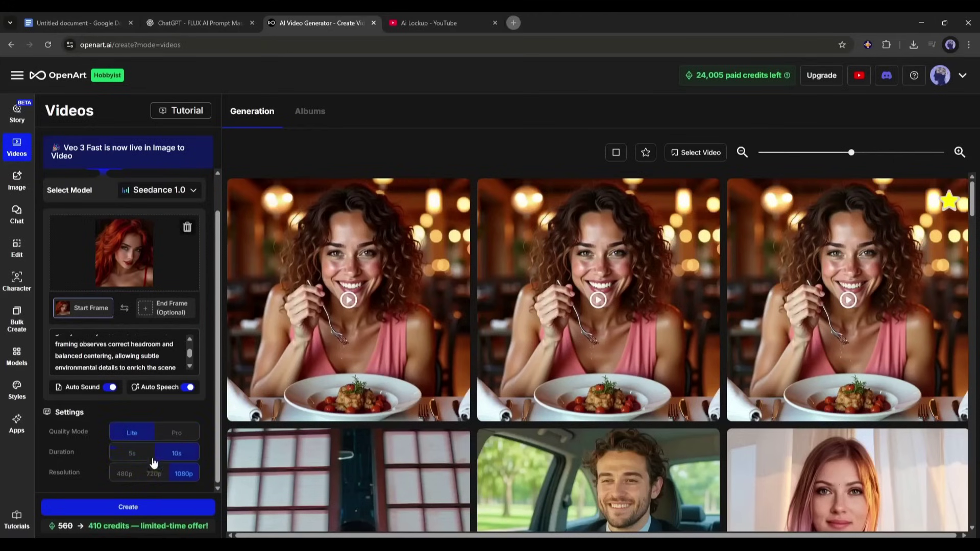
click(142, 509)
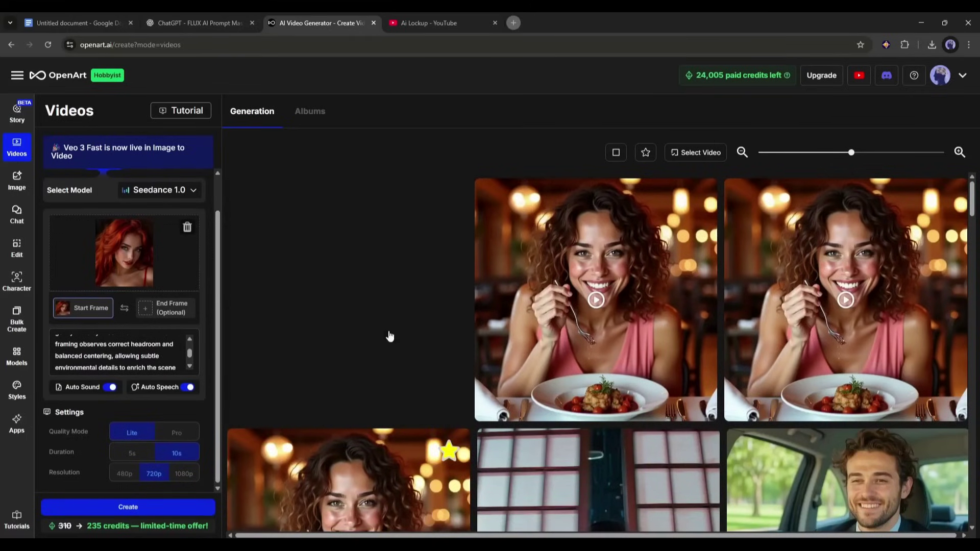
Step: Open the new walking-influencer video to review its details, then close the viewer
click(389, 337)
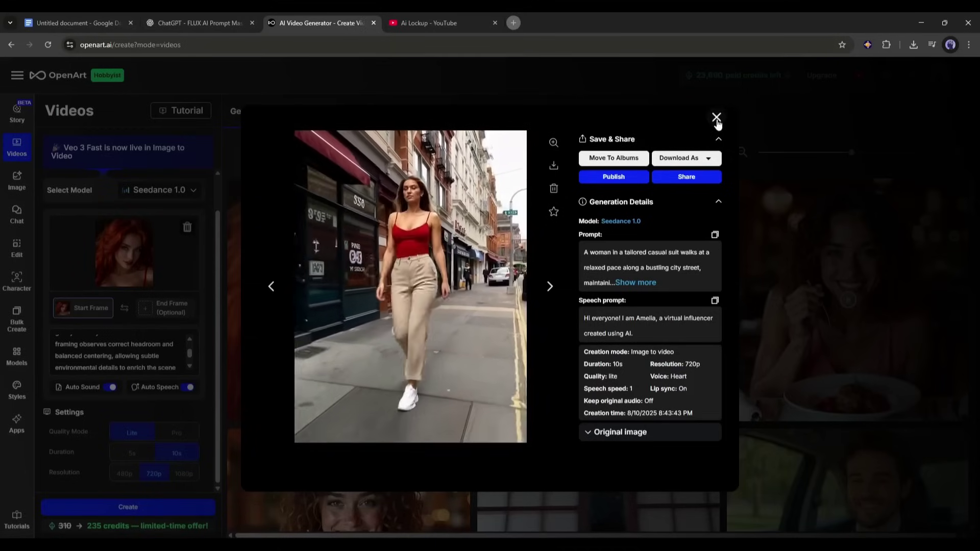
click(715, 120)
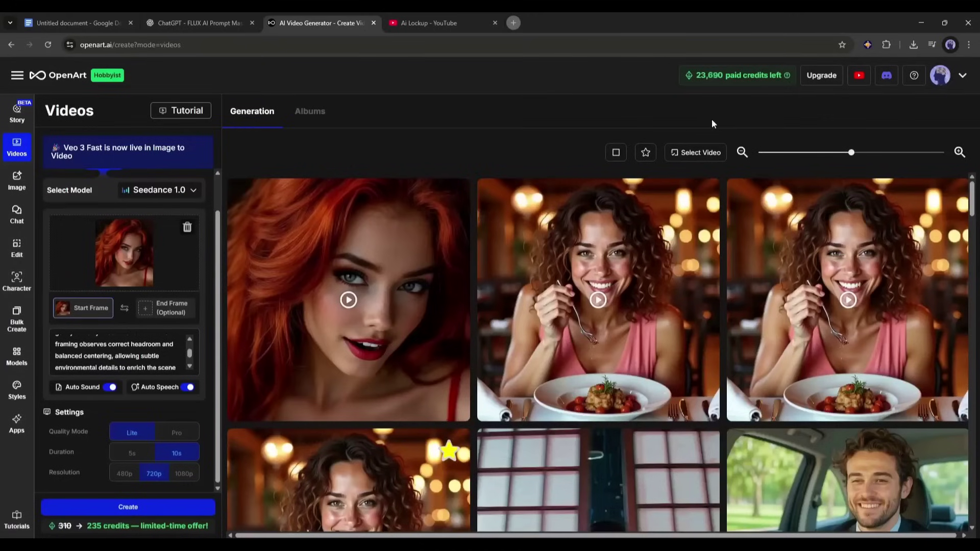
Step: Use the red-haired street image from History as start frame, generate a Pro 5s 1080p clip, and open it
click(121, 238)
click(146, 259)
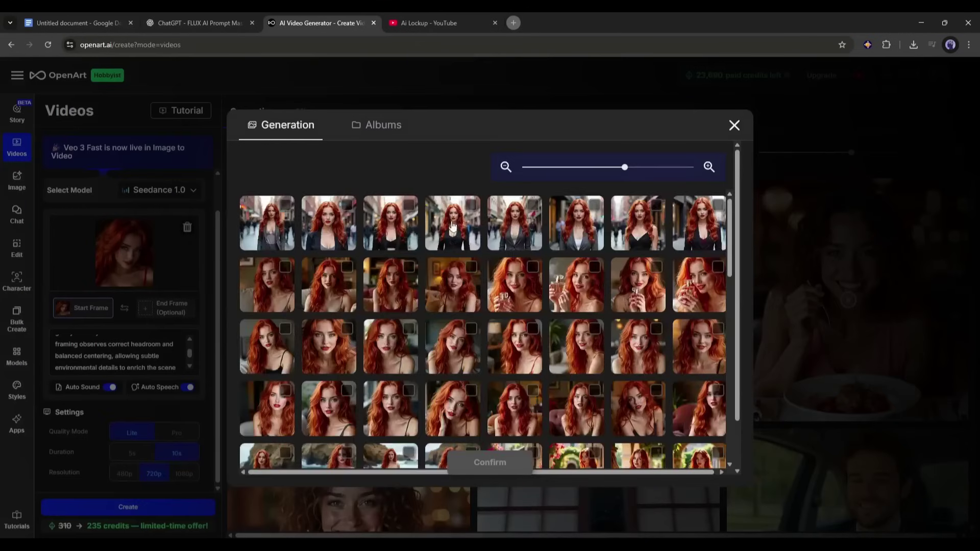
click(409, 241)
click(493, 463)
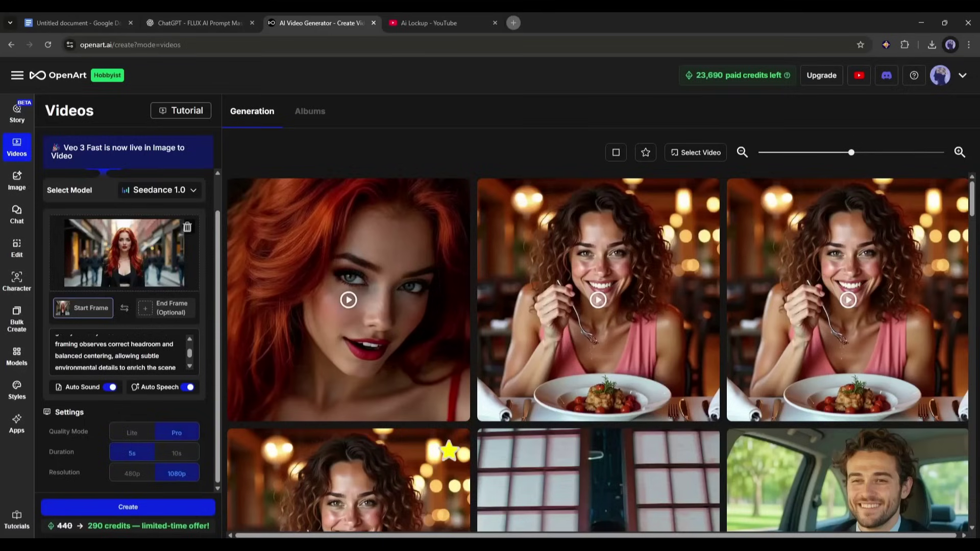
click(129, 508)
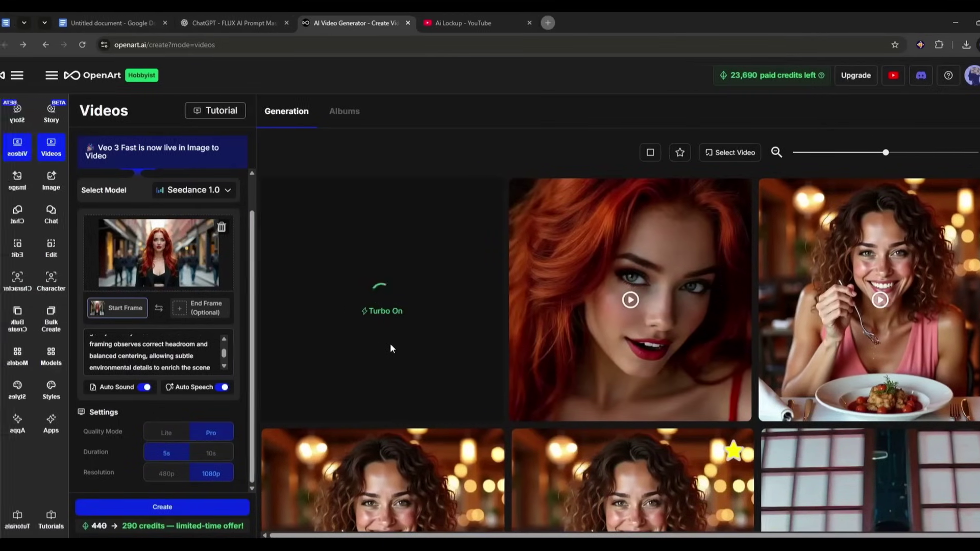
click(390, 282)
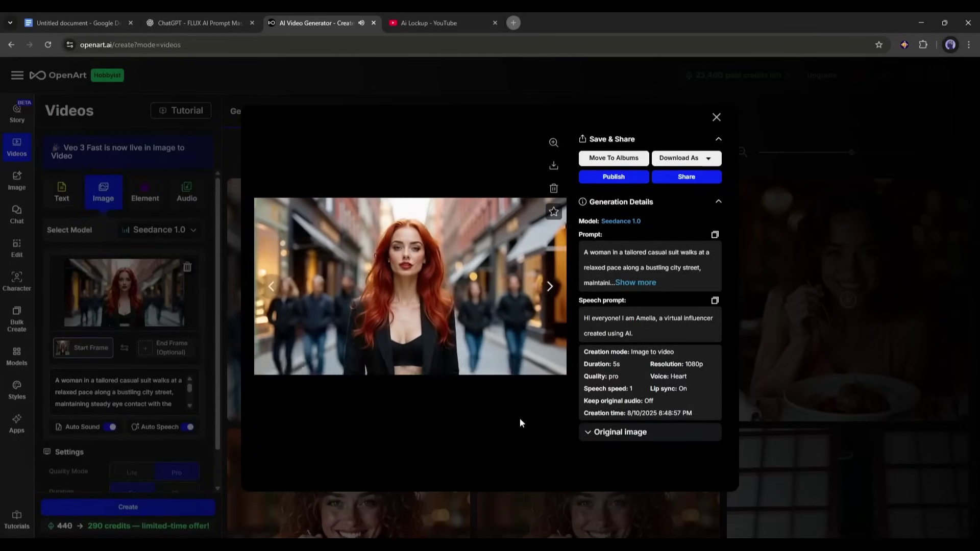
Step: Switch the video model to Veo3 and generate the street-walking video
key(Escape)
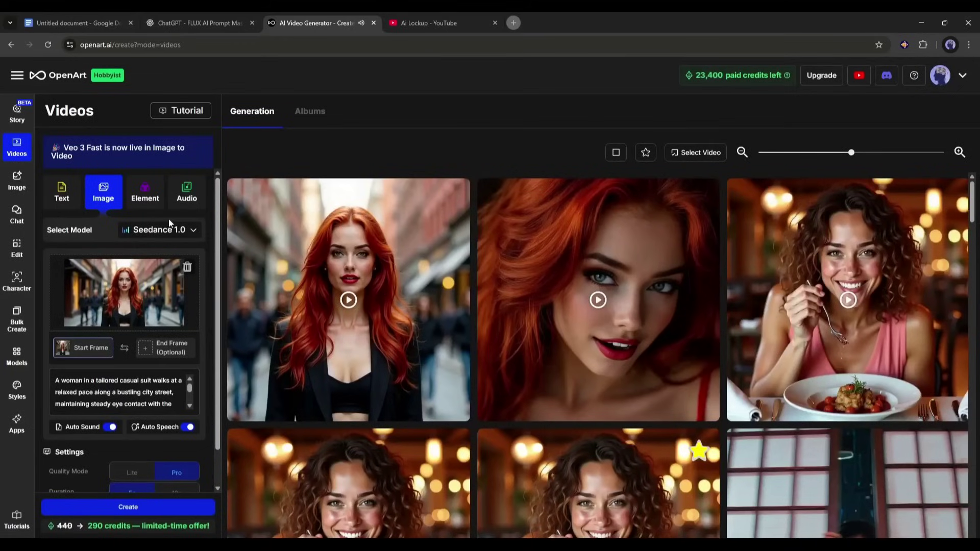
click(160, 236)
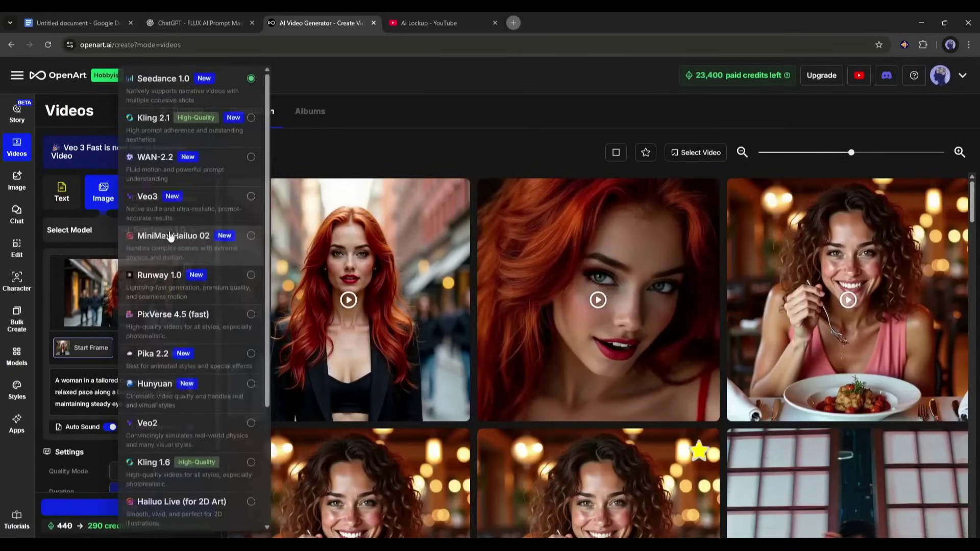
click(208, 204)
key(ctrl+a)
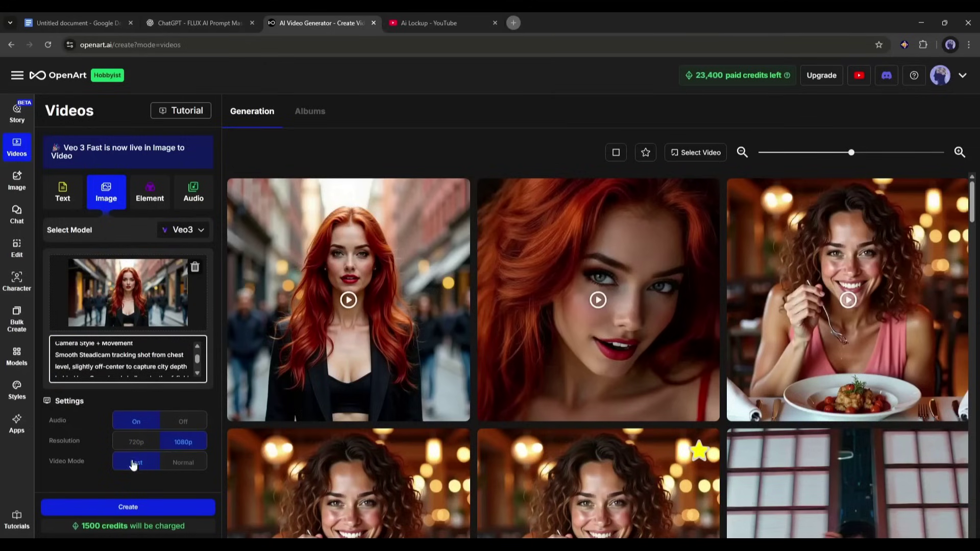
click(134, 509)
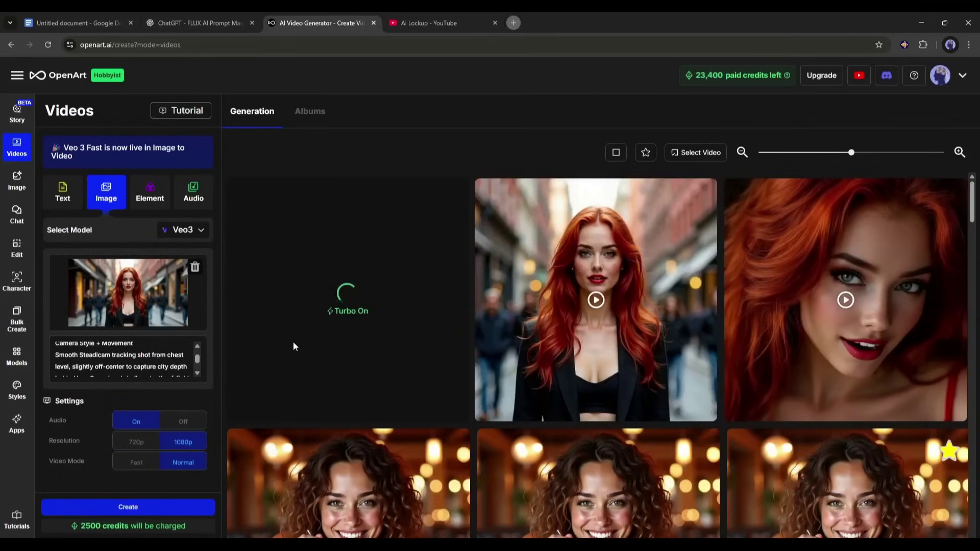
Step: Open the finished Veo3 video and select its prompt text for copying
click(390, 258)
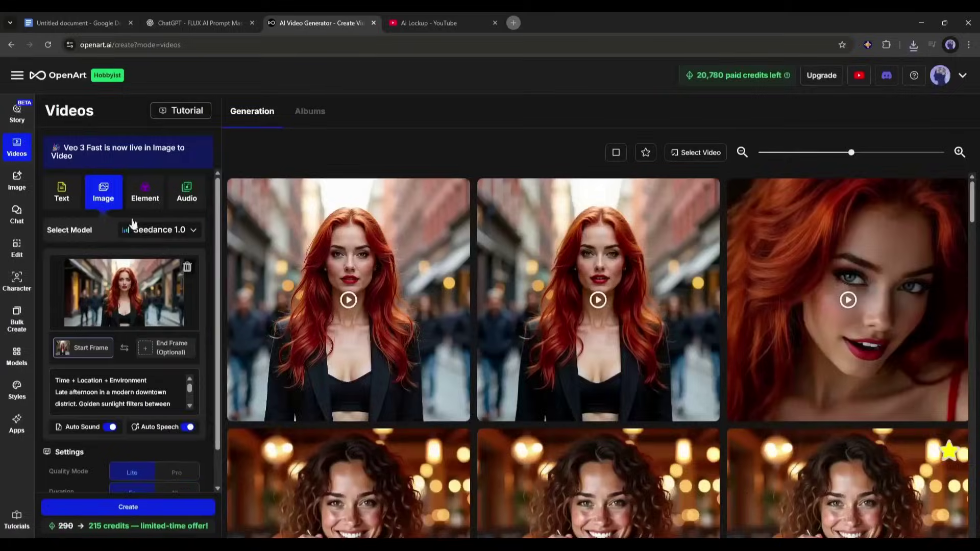
drag(315, 245, 386, 276)
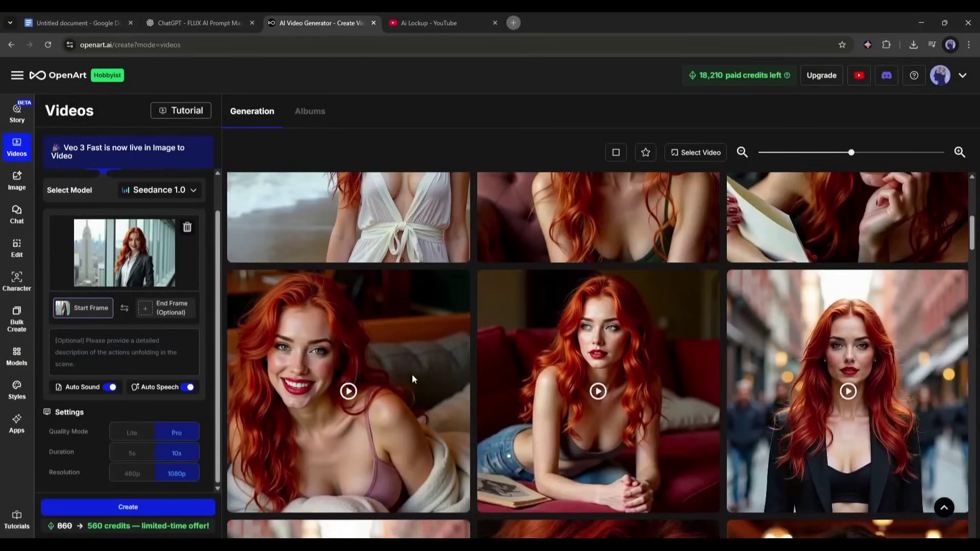
scroll(413, 377, up, 3)
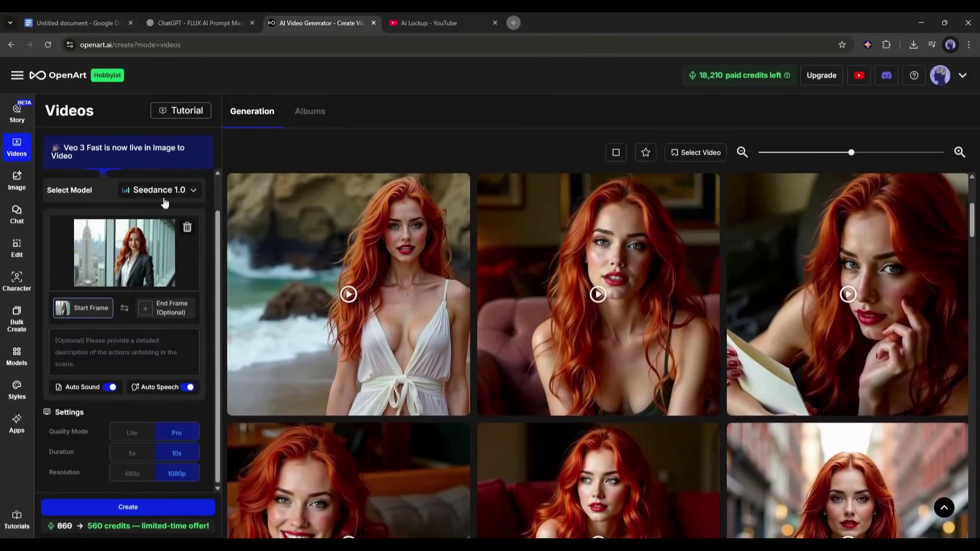
scroll(109, 219, up, 1)
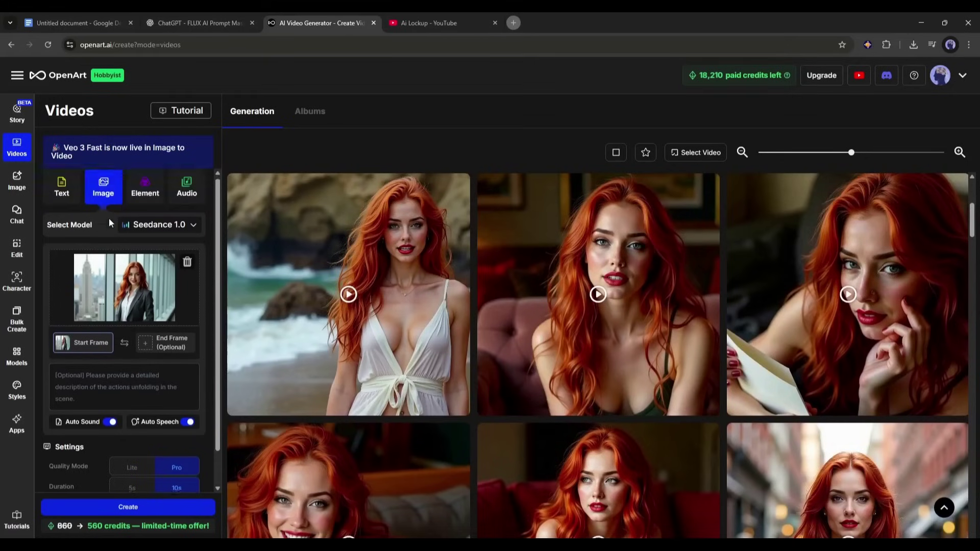
Step: In Element mode with Kling 1.6, add the red-haired character and the perfume bottle image
click(150, 201)
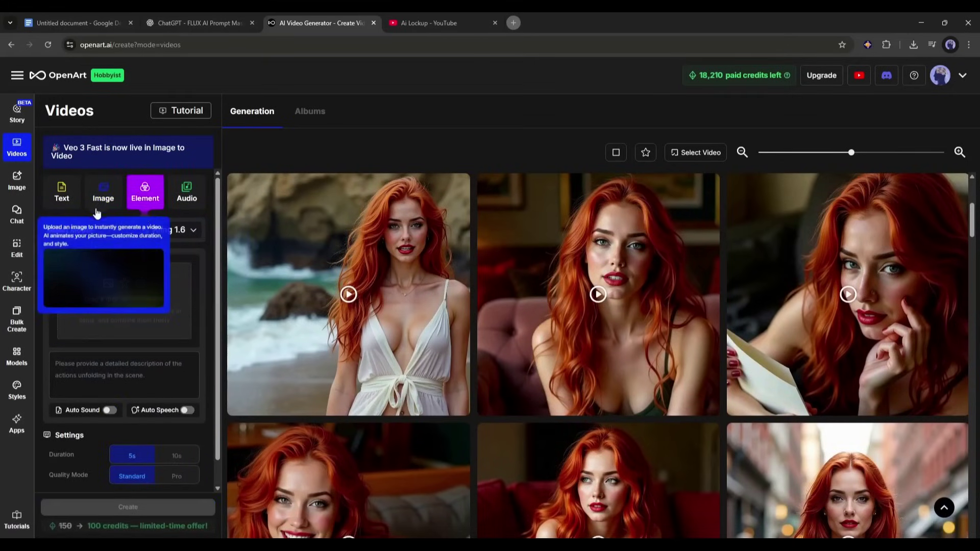
click(191, 232)
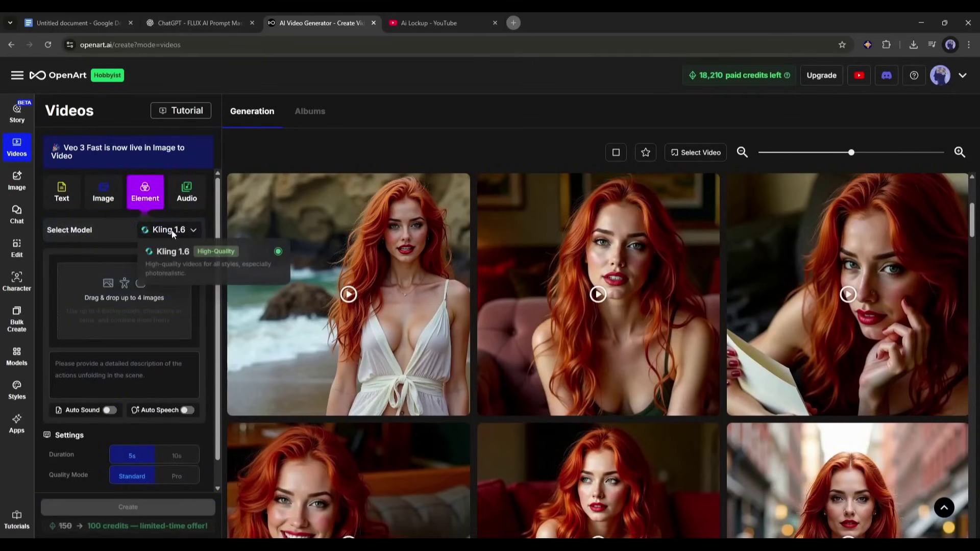
click(175, 266)
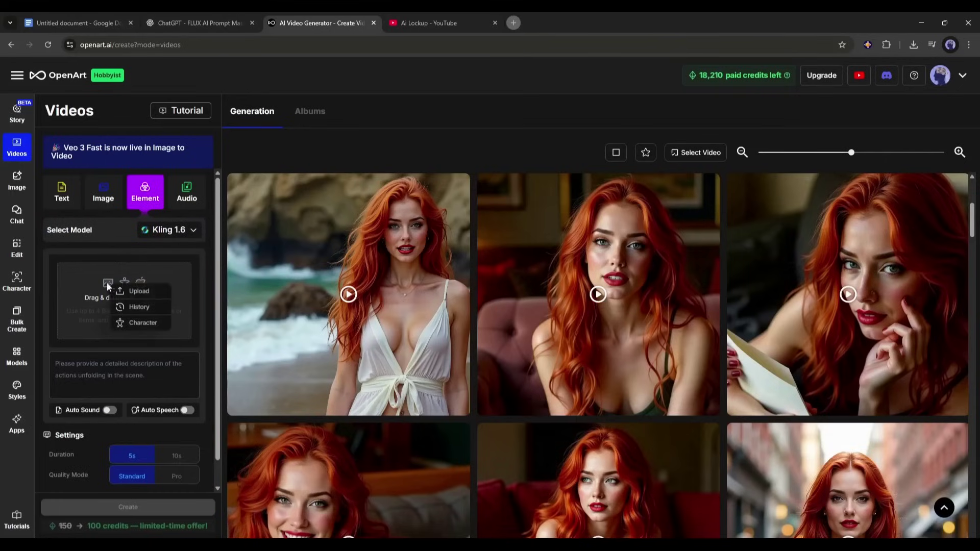
click(141, 322)
click(219, 262)
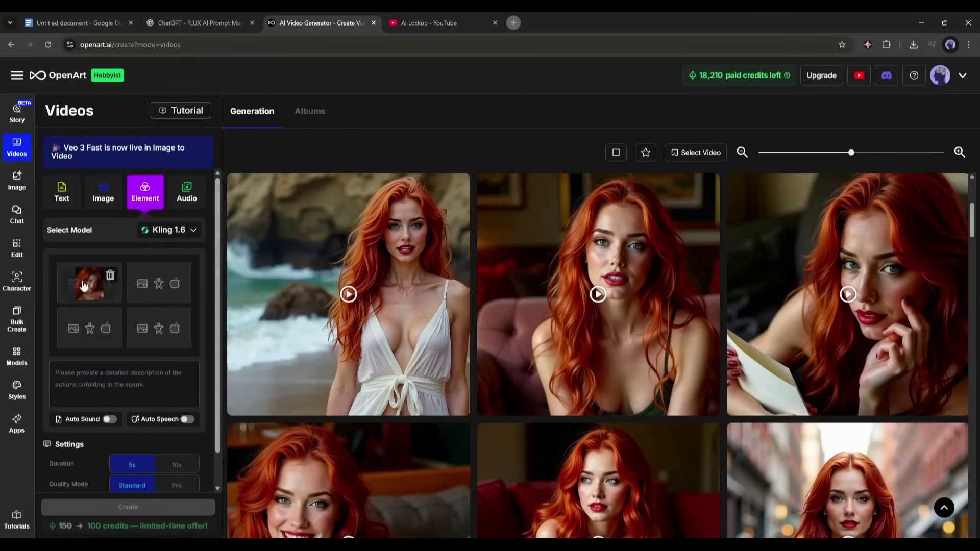
click(179, 289)
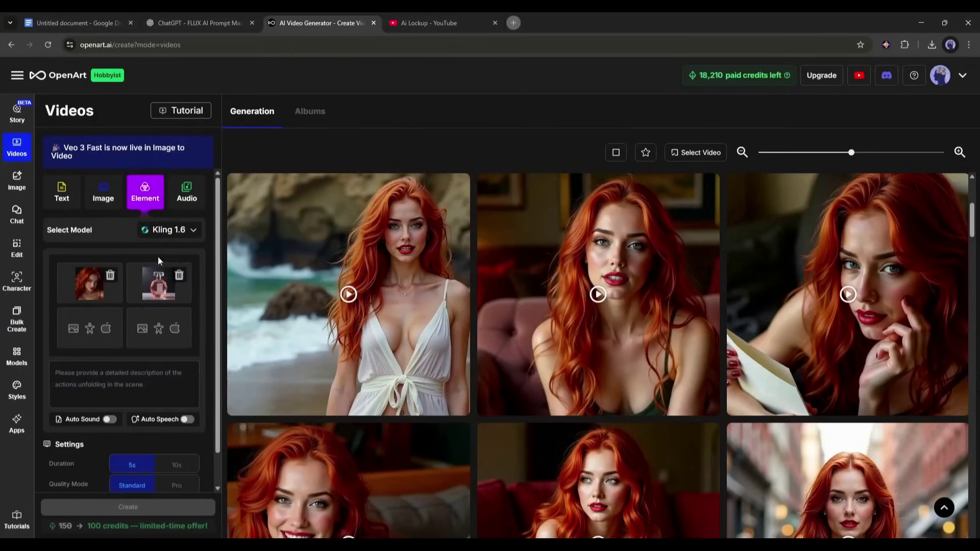
Step: Paste the perfume ad prompt, turn on Auto Speech, set Pro quality, and generate
click(124, 383)
key(ctrl+v)
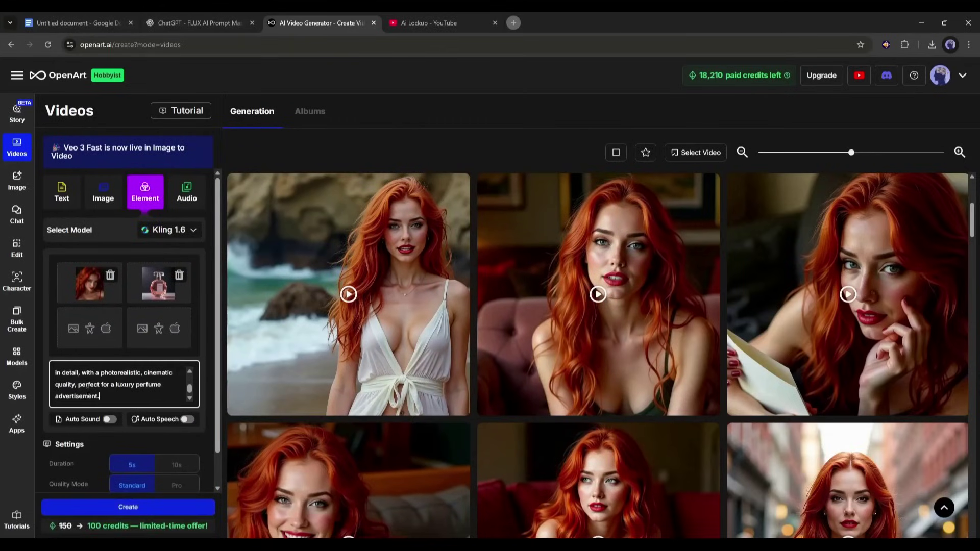
click(109, 420)
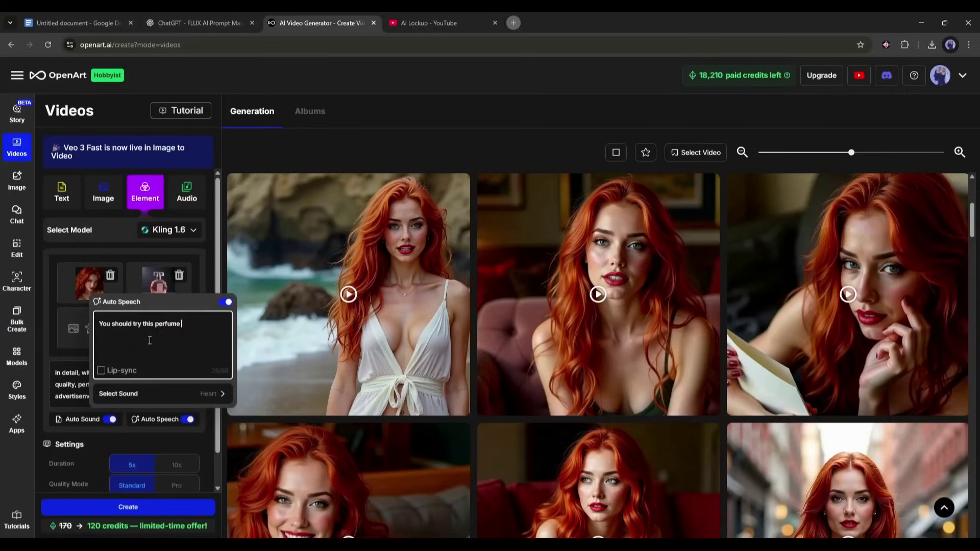
scroll(66, 422, down, 1)
click(175, 448)
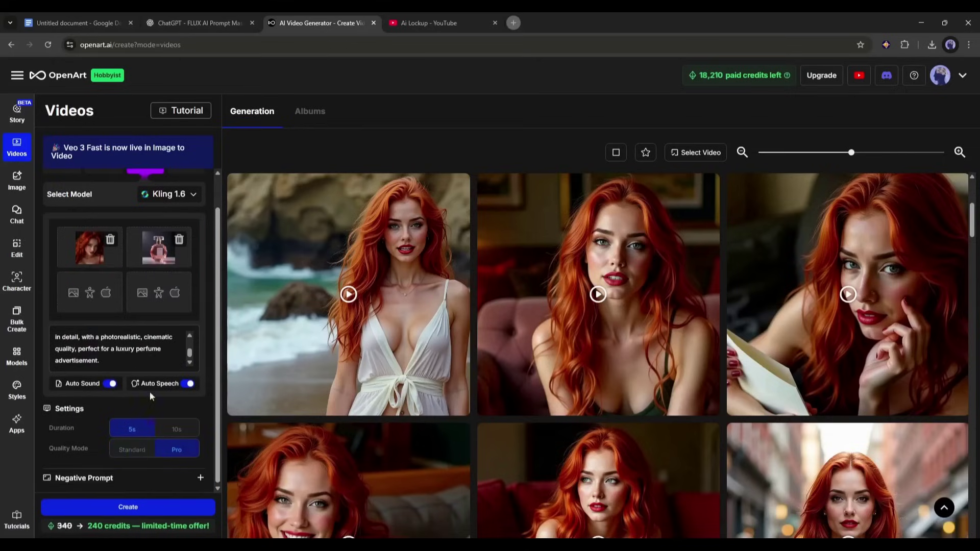
click(144, 510)
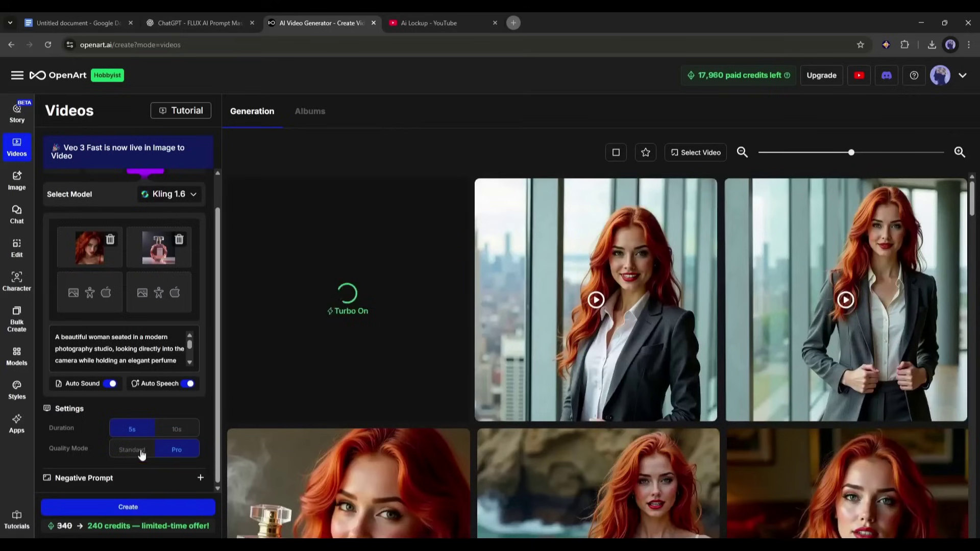
scroll(119, 420, up, 1)
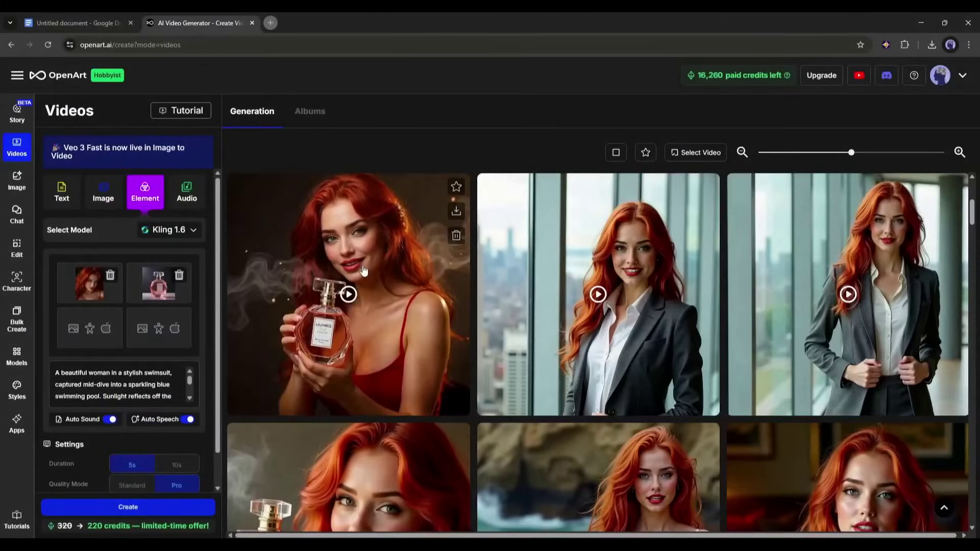
Step: Play the finished Kling perfume video in the viewer
click(363, 270)
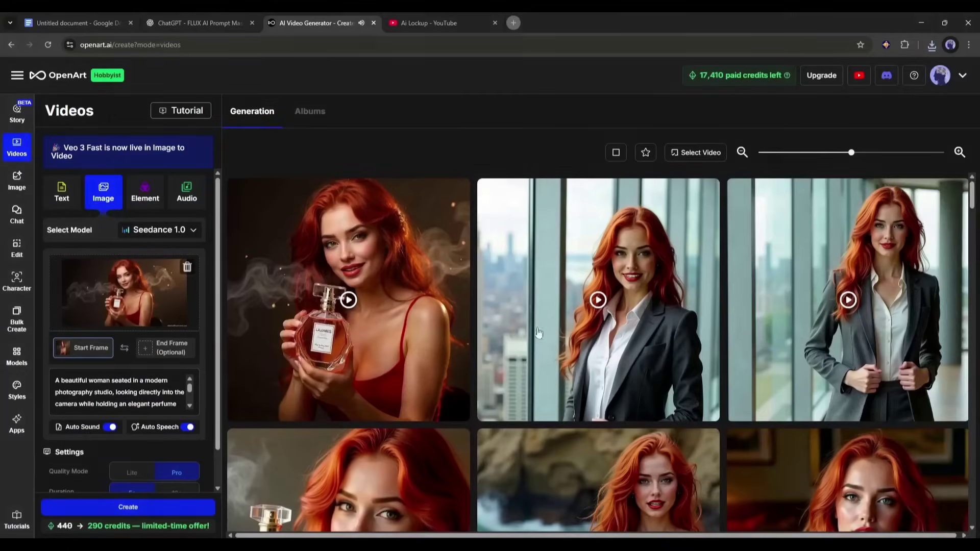
scroll(735, 289, down, 5)
scroll(461, 348, down, 10)
scroll(507, 388, down, 3)
scroll(473, 372, up, 15)
Step: From the OpenArt home page, open Creation History and browse the past red-haired woman generations
click(122, 83)
scroll(204, 155, down, 10)
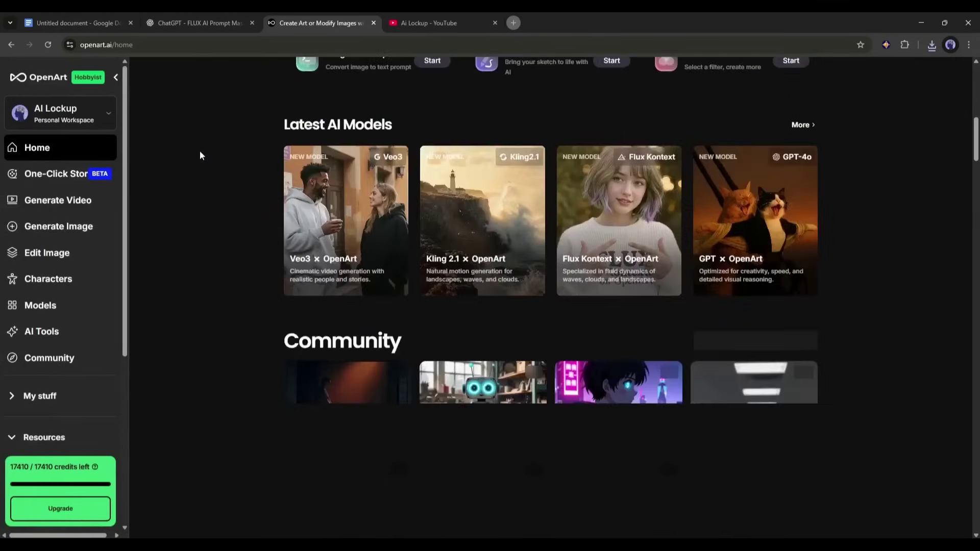
scroll(191, 154, down, 7)
scroll(194, 227, up, 5)
scroll(197, 234, down, 6)
scroll(163, 321, down, 4)
scroll(119, 377, down, 4)
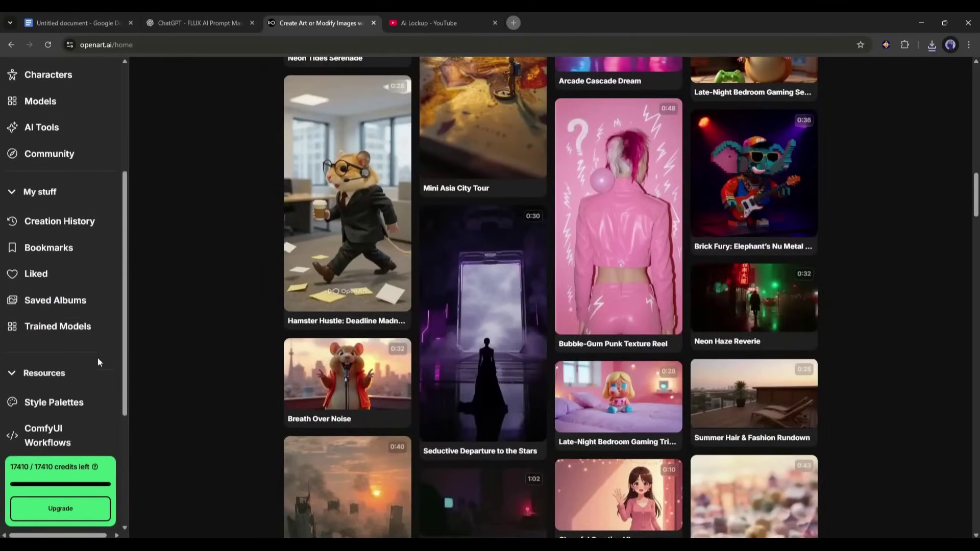
click(60, 221)
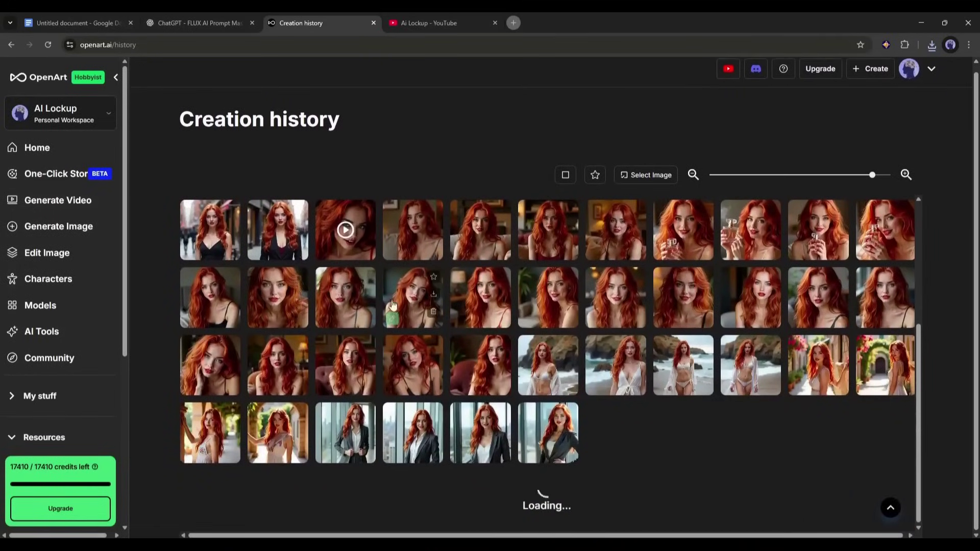
scroll(454, 357, down, 15)
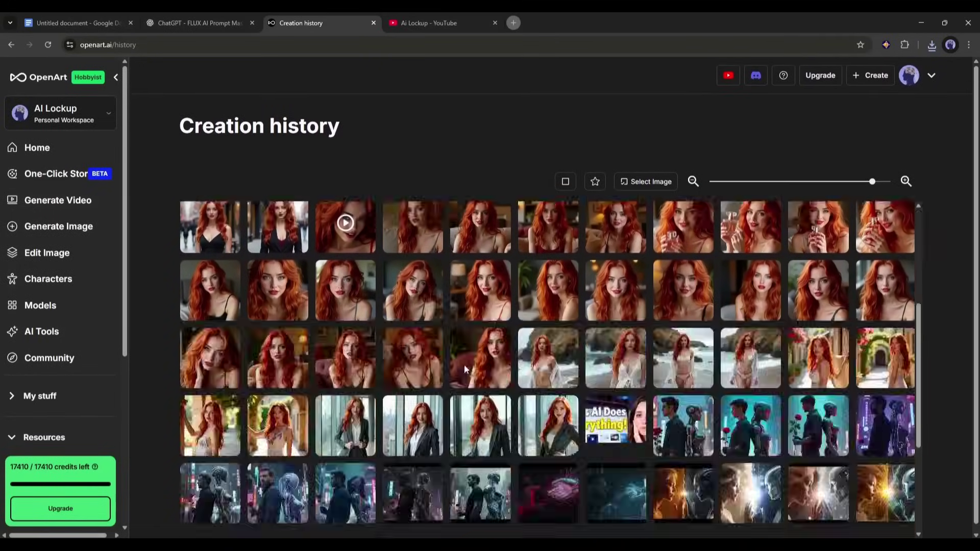
scroll(461, 365, down, 4)
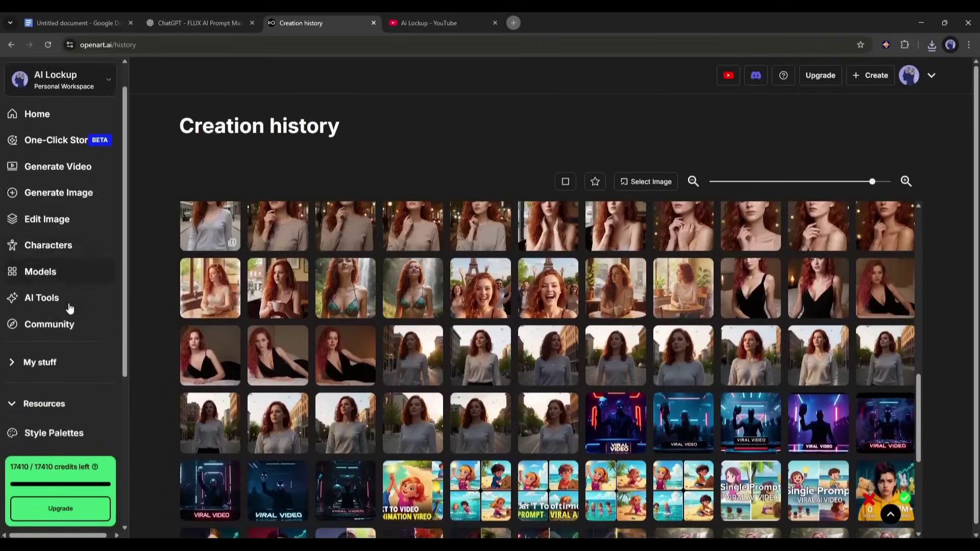